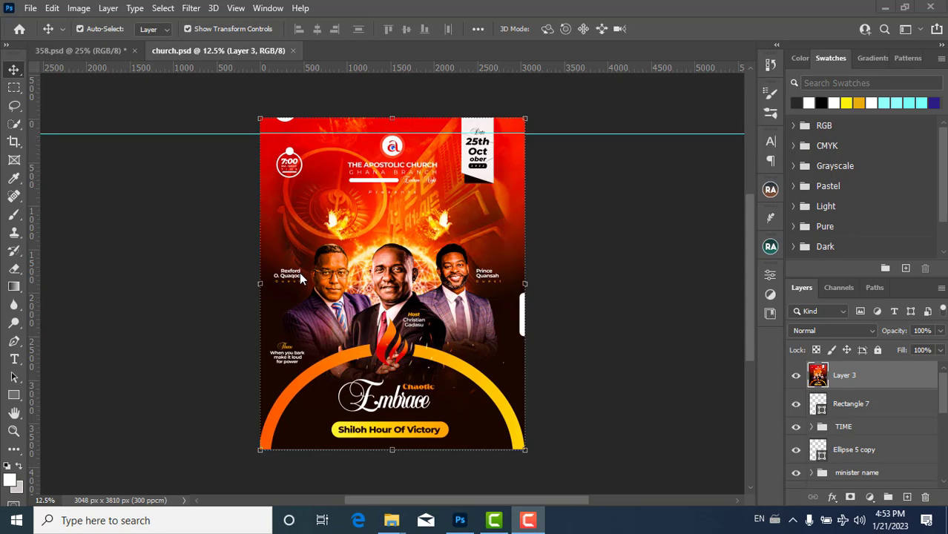
Bring up the 358.psd document with the HYPER ACTIVE text effect
click(73, 50)
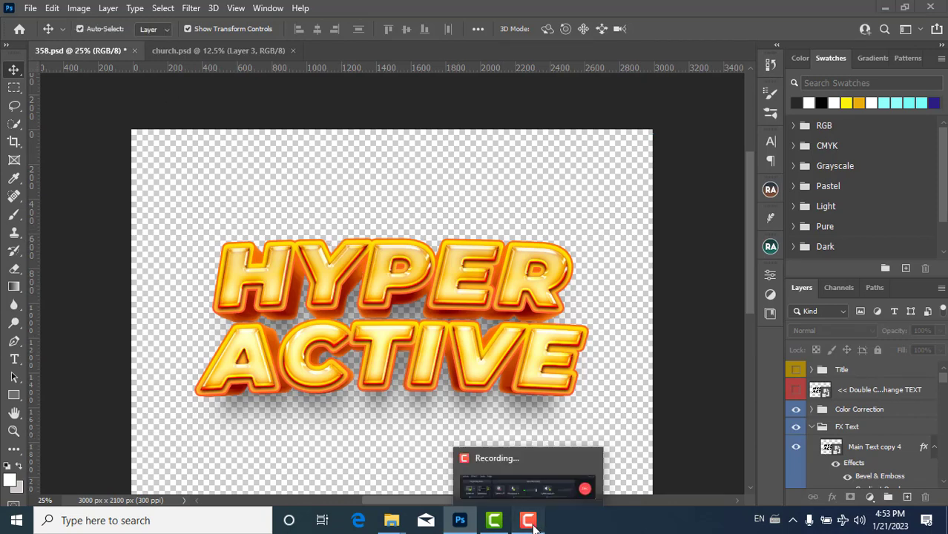
click(528, 520)
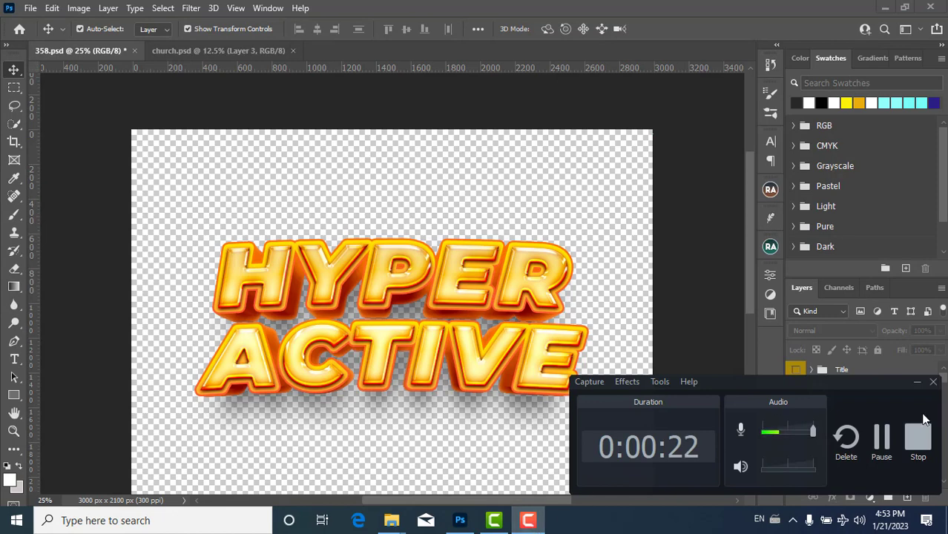
click(884, 442)
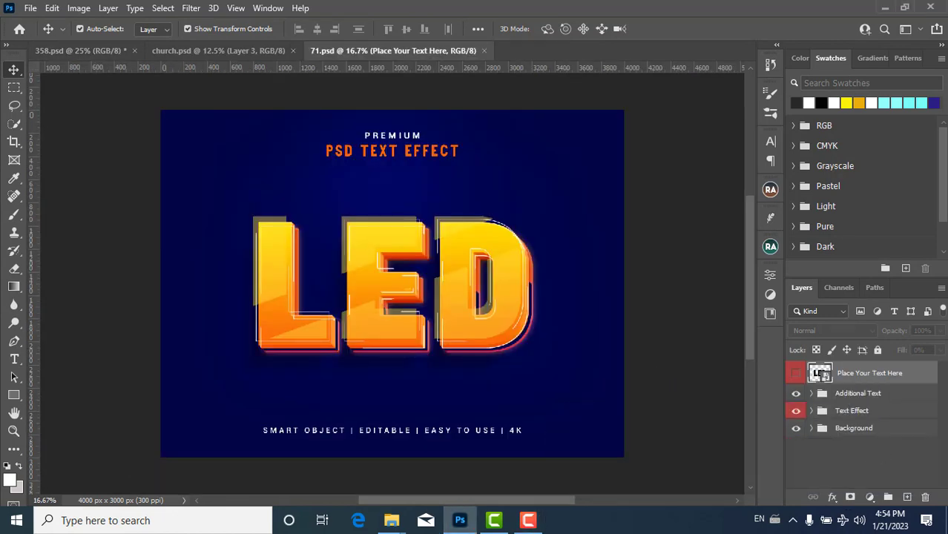
Open the 762 PSD file from the 3D TEXT EFFECT folder in Photoshop
click(526, 521)
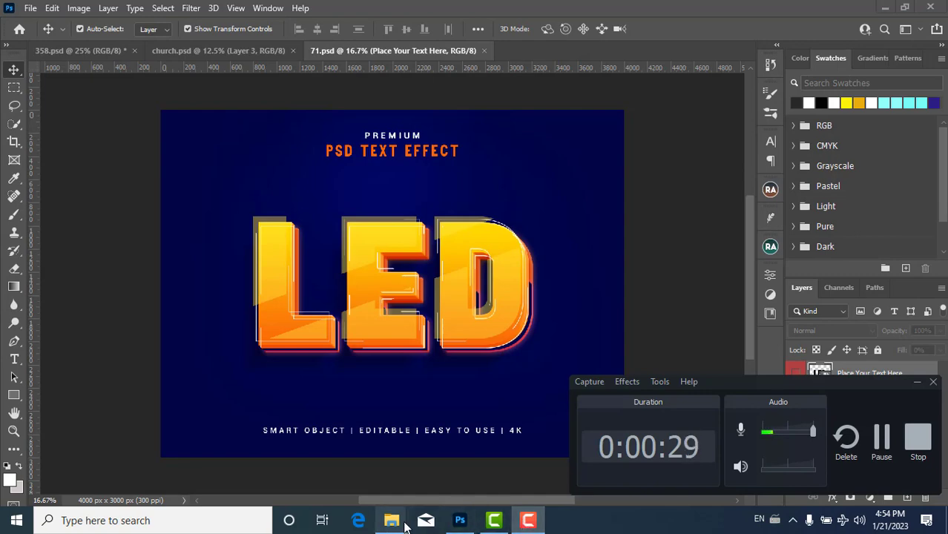
mouse_move(406, 528)
click(477, 449)
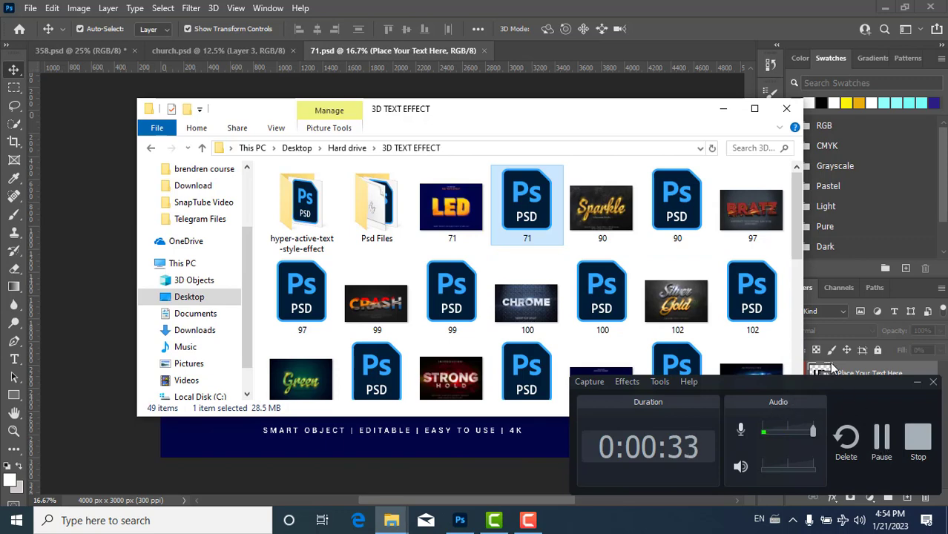
click(918, 383)
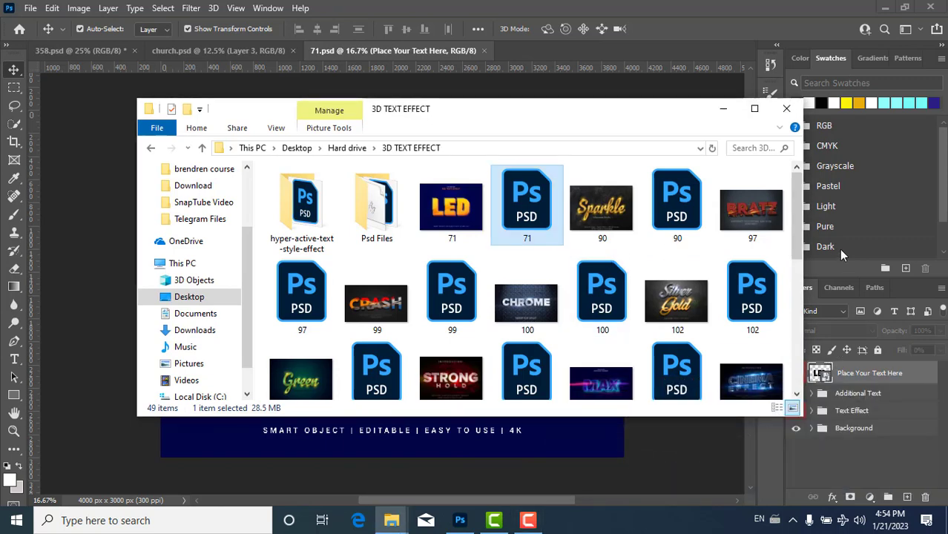
drag(800, 220, 824, 367)
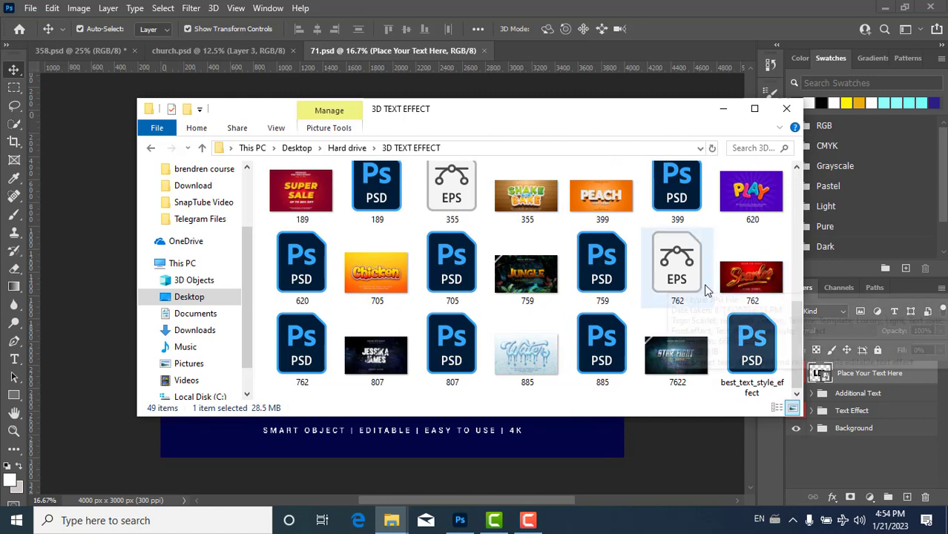
double_click(297, 369)
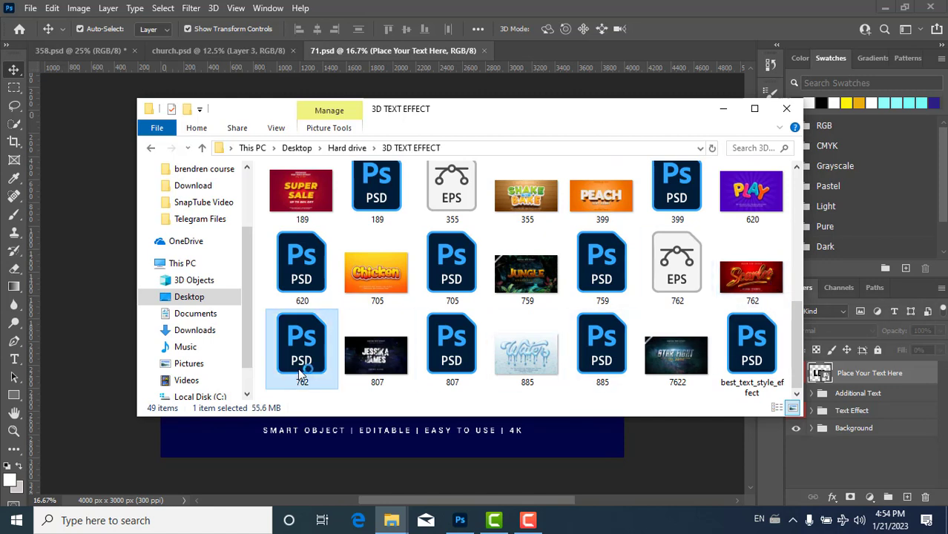
click(718, 108)
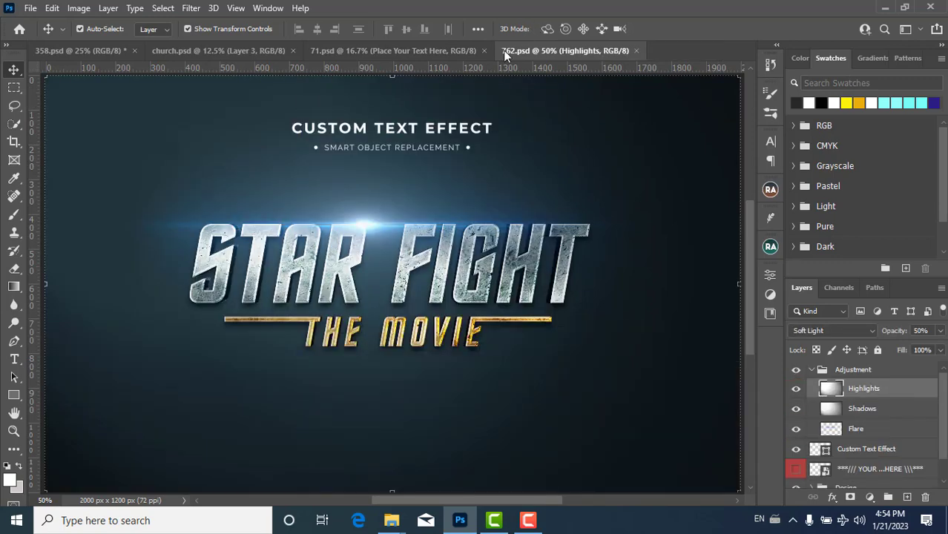
Check the 71.psd document, return to 762.psd and hide its Background group
click(461, 51)
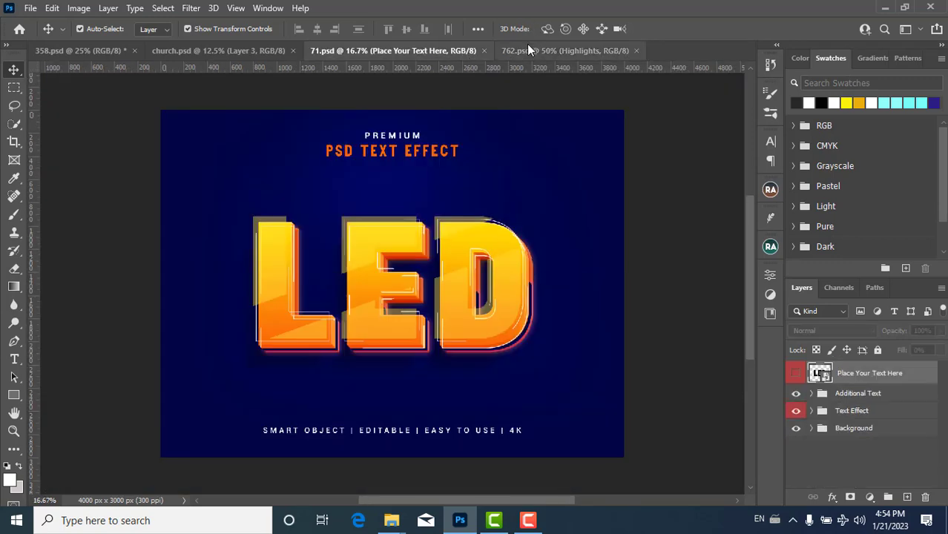
click(539, 51)
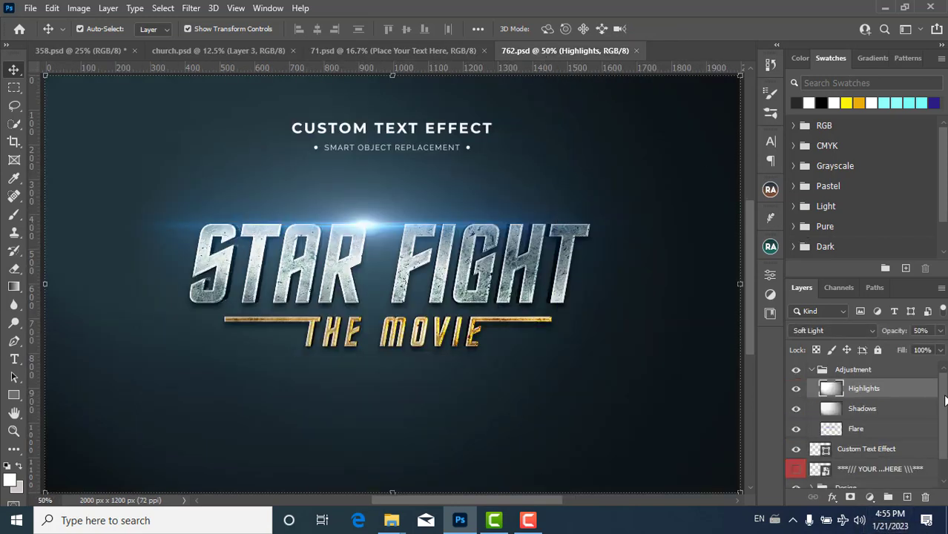
scroll(943, 397, down, 1)
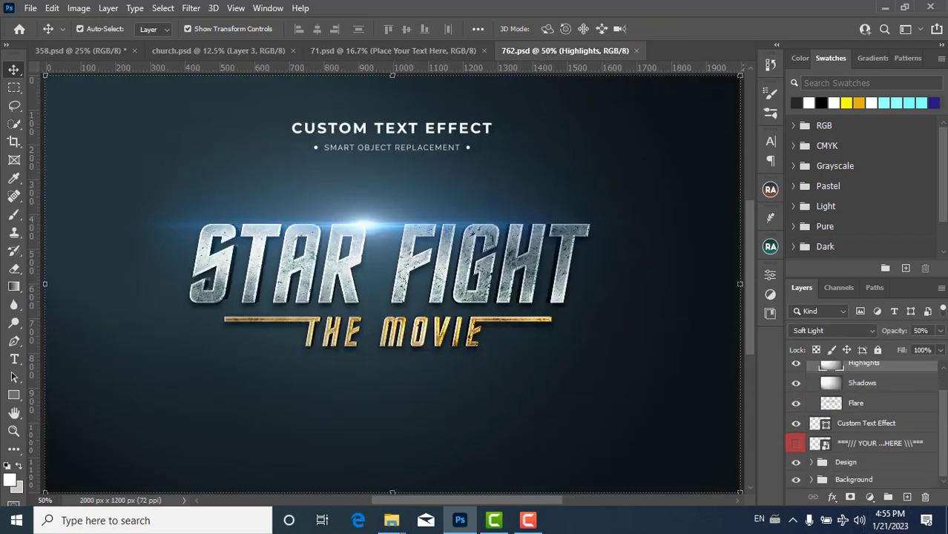
click(795, 480)
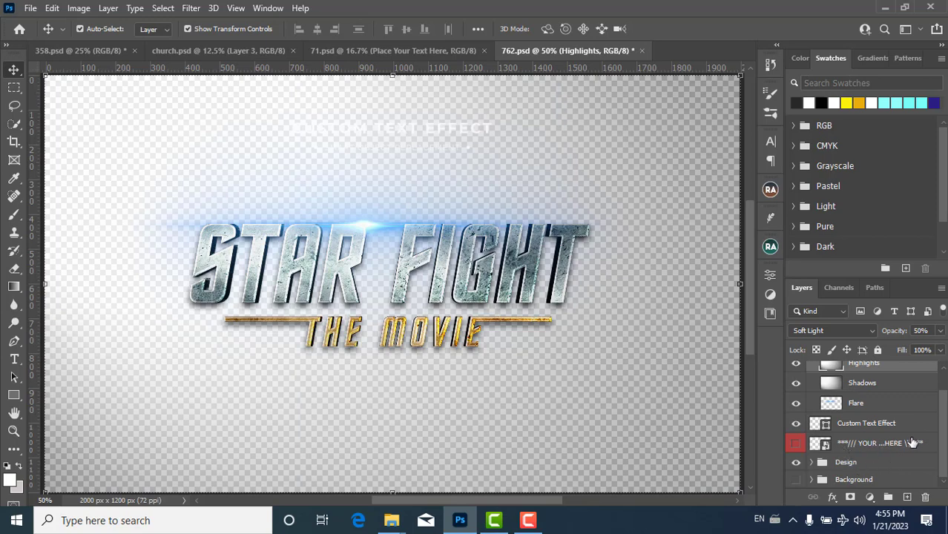
Hide the Shadows and Highlights layers in the Adjustment group and the Custom Text Effect layer
scroll(944, 445, up, 1)
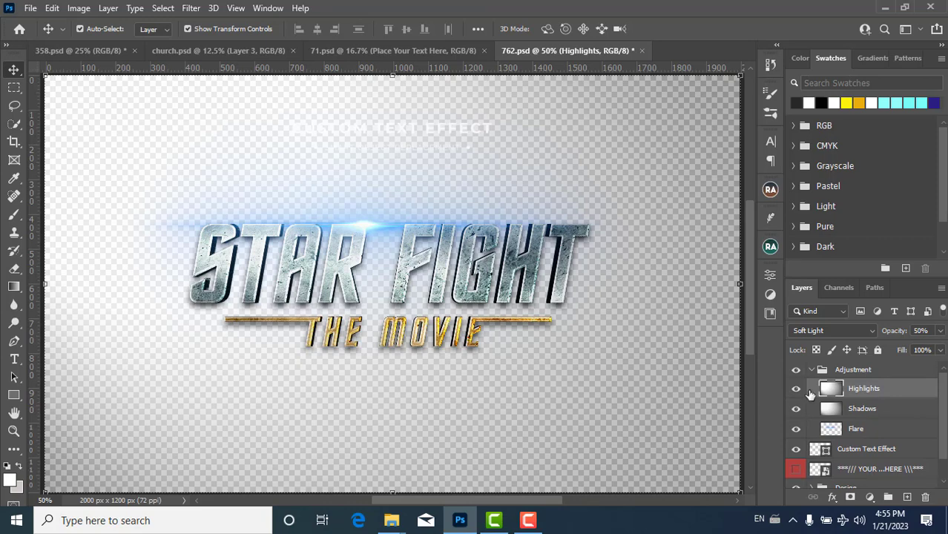
click(795, 409)
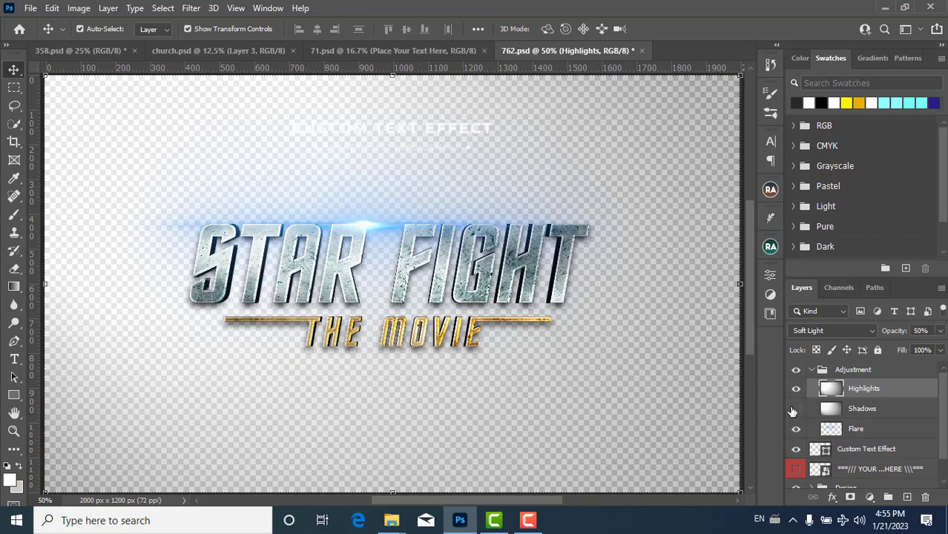
click(795, 389)
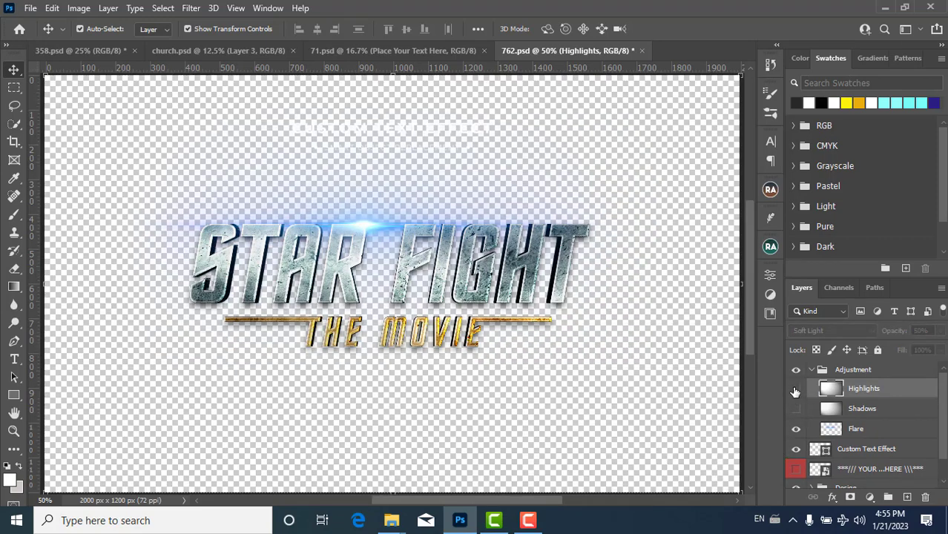
click(795, 448)
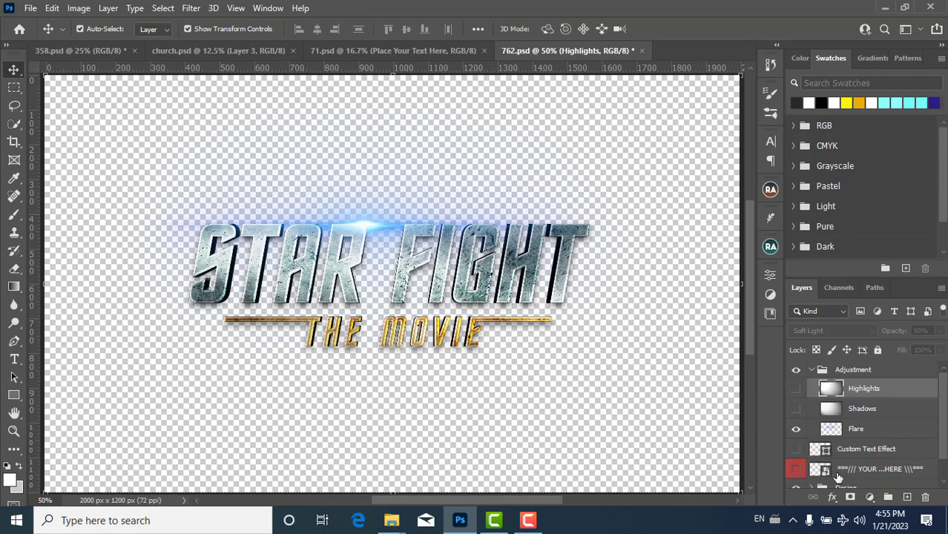
Show the Background group and the Custom Text Effect layer for comparison, and hide both again
scroll(945, 393, down, 1)
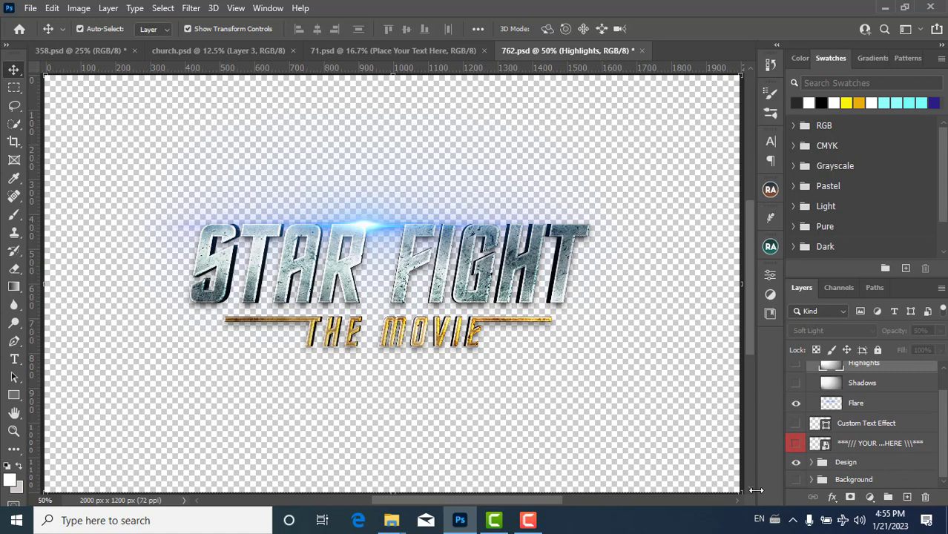
click(796, 480)
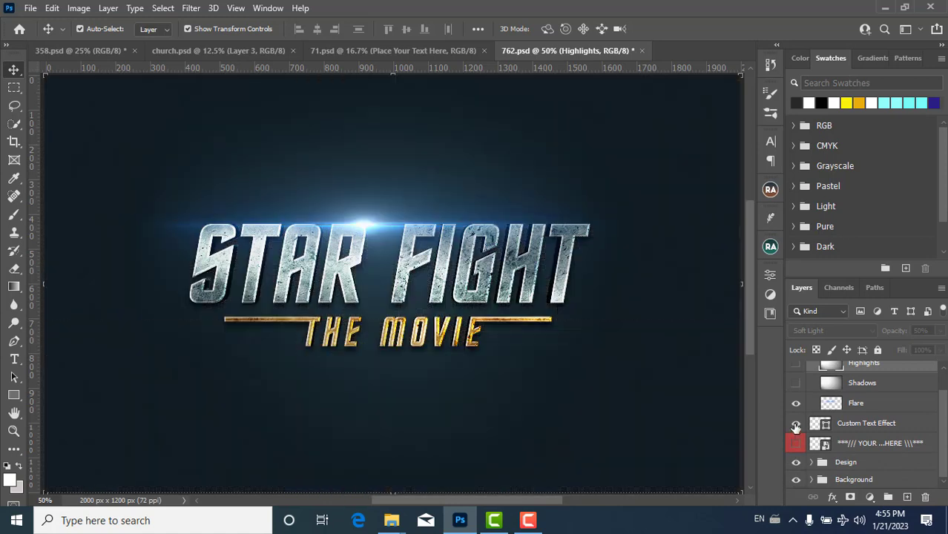
click(796, 424)
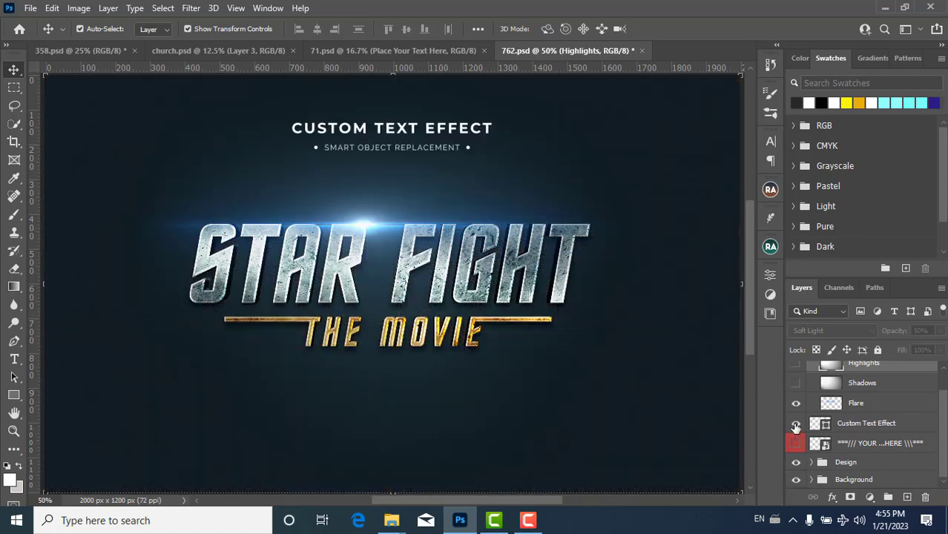
click(796, 424)
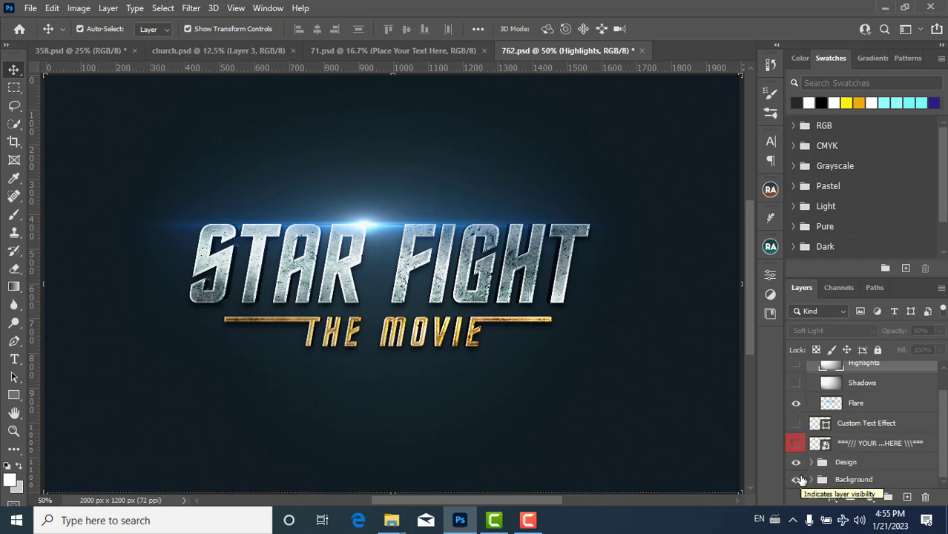
click(798, 480)
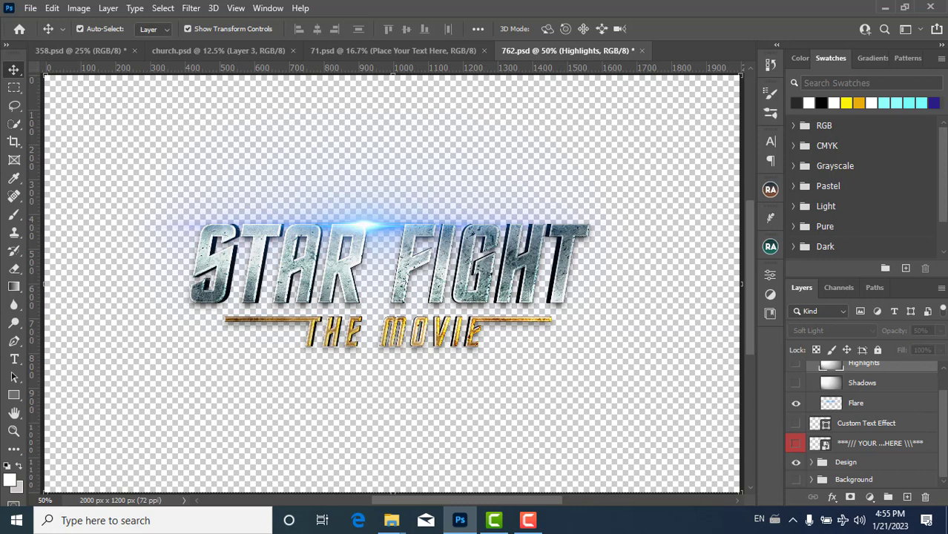
Examine the contents of the Background, Design and Adjustment layer groups
scroll(945, 420, up, 1)
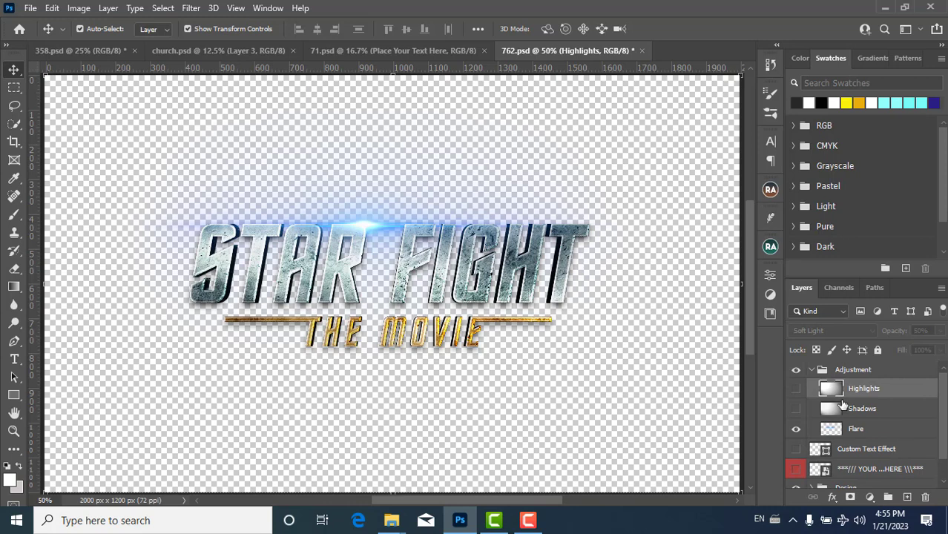
click(813, 371)
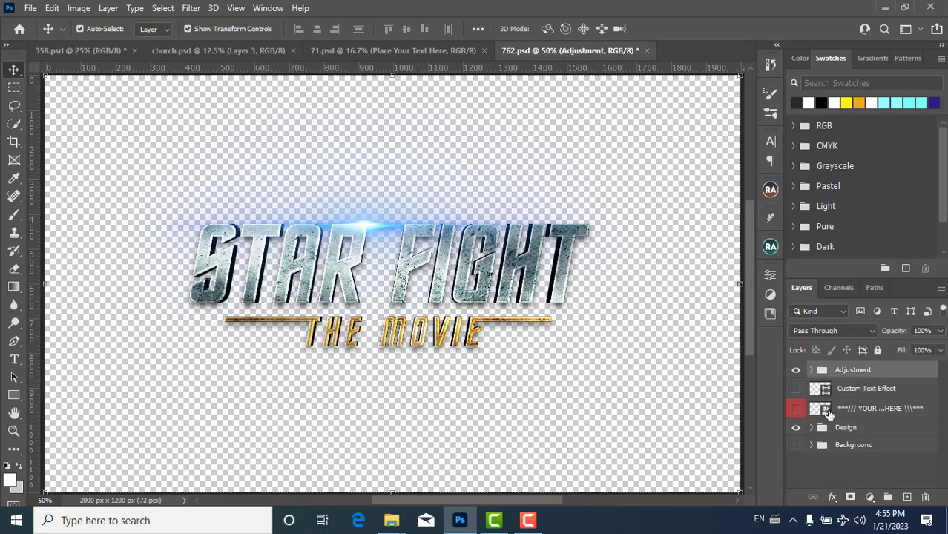
click(810, 445)
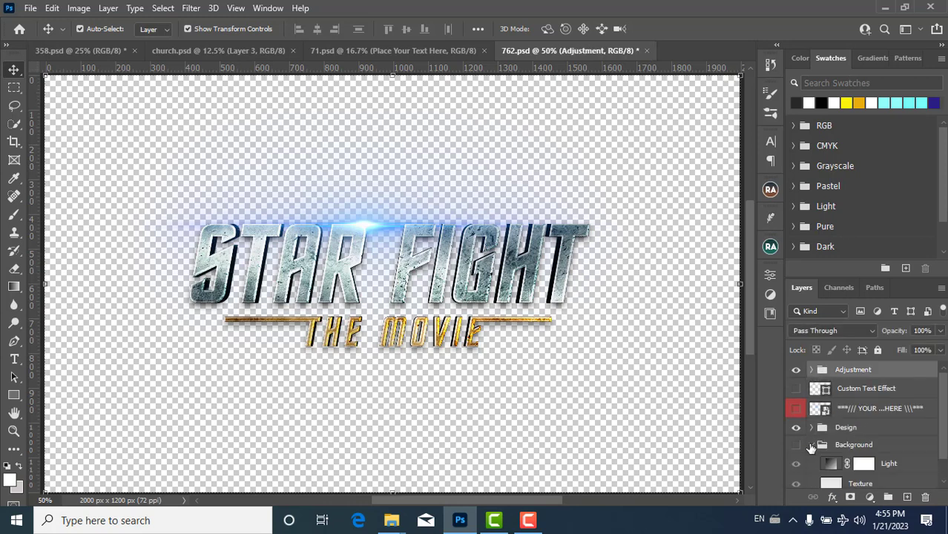
click(811, 446)
click(811, 430)
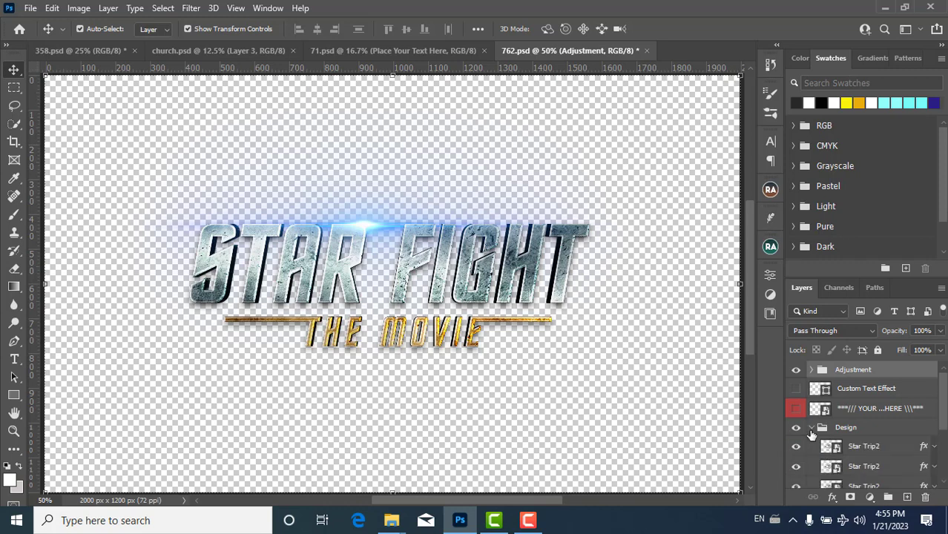
click(811, 431)
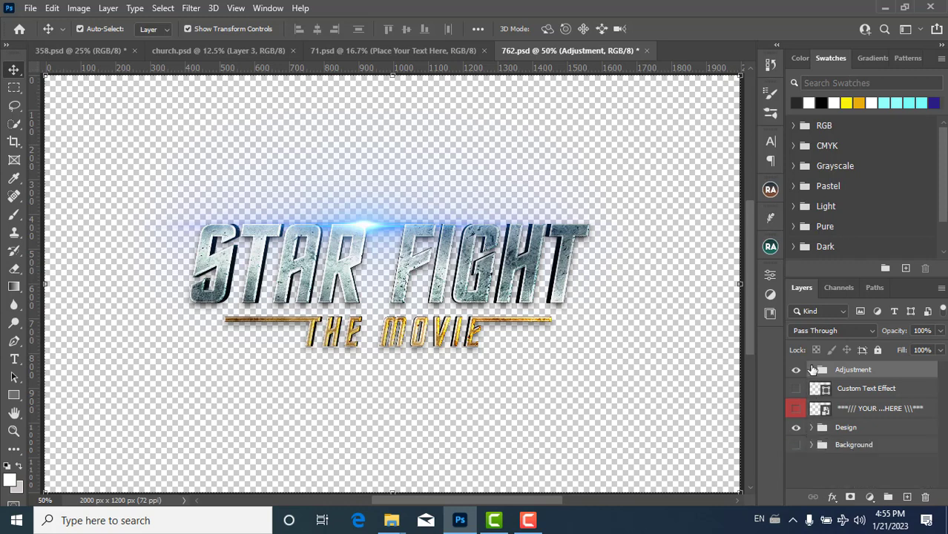
click(813, 369)
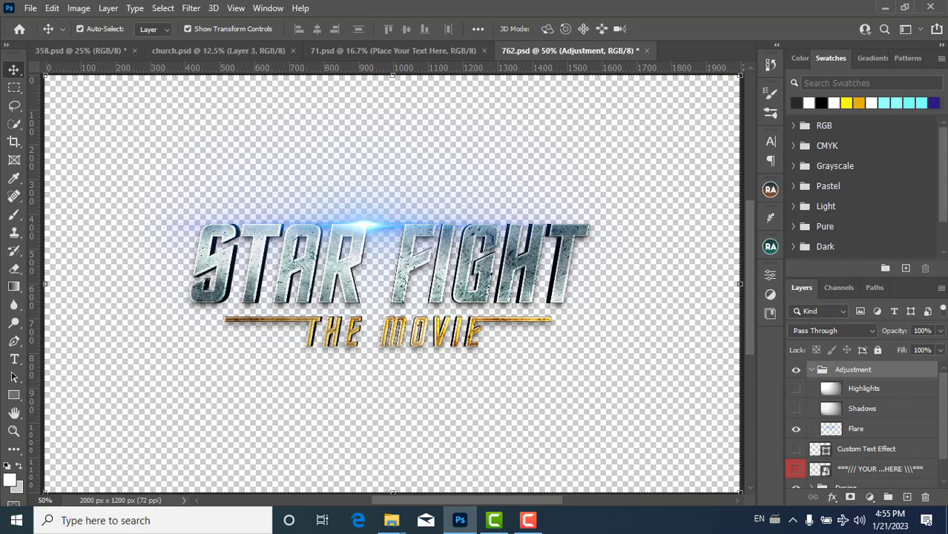
drag(944, 422, 947, 444)
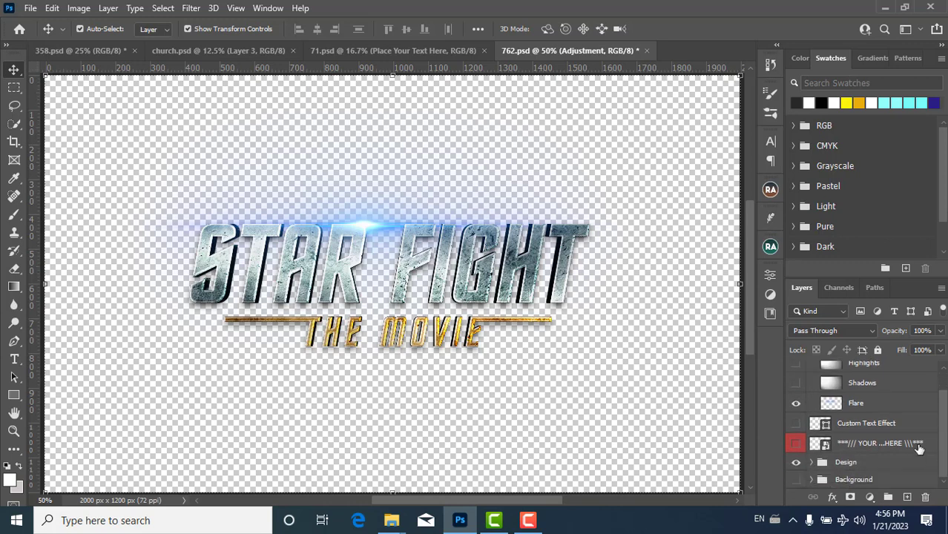
double_click(816, 425)
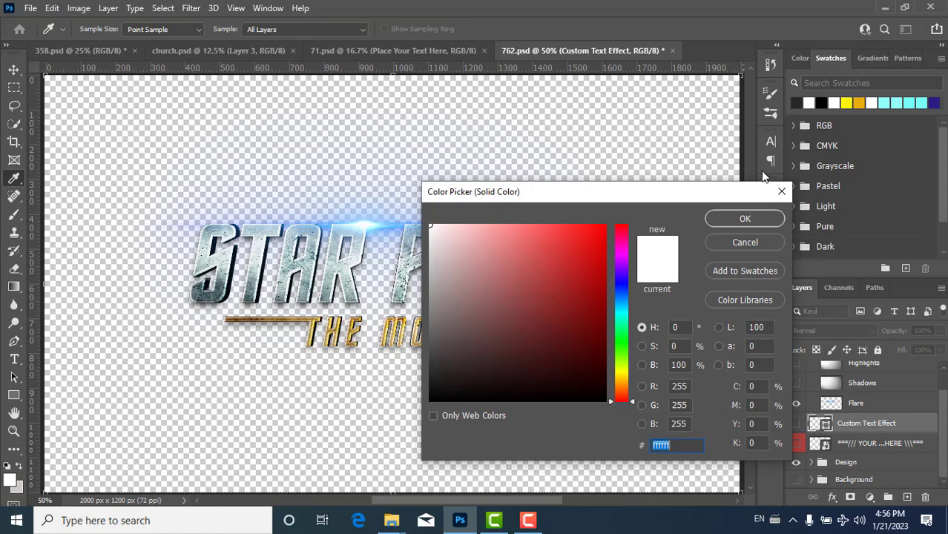
click(788, 194)
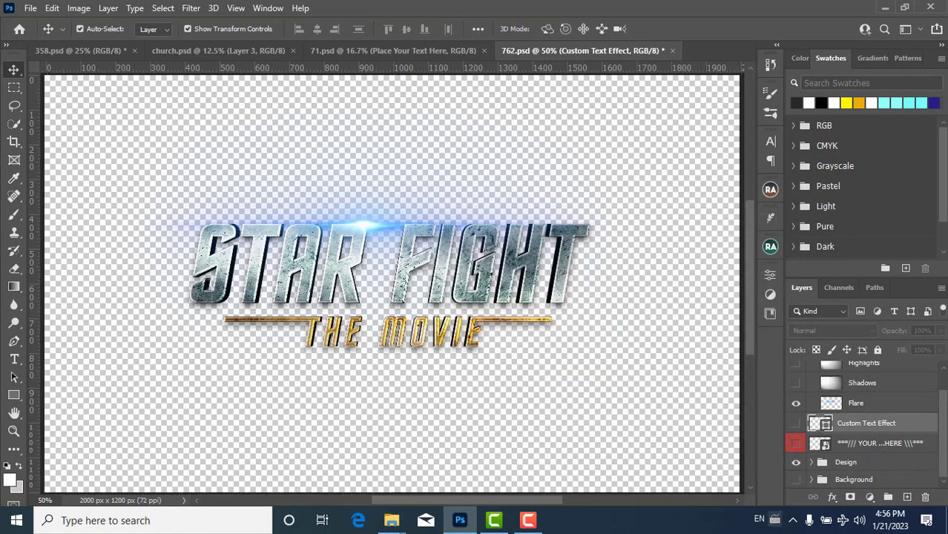
click(528, 520)
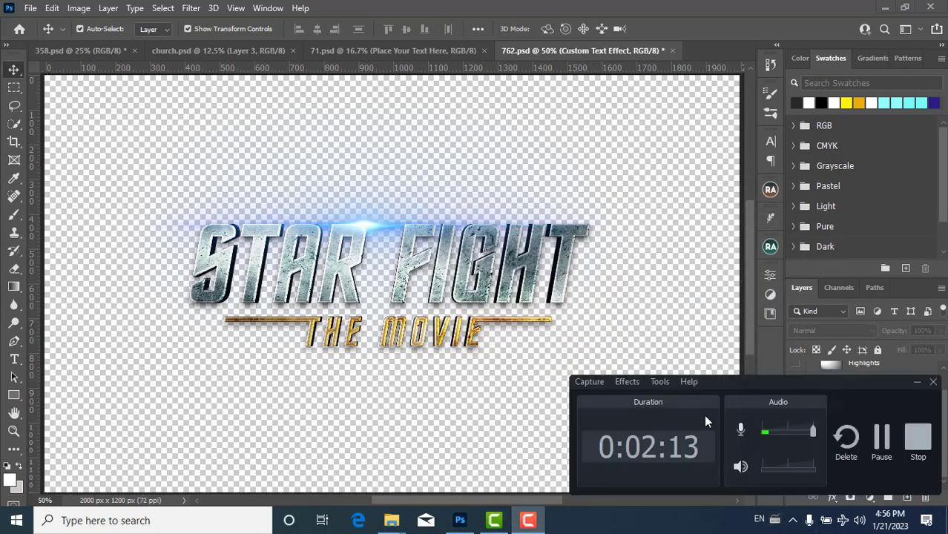
click(881, 440)
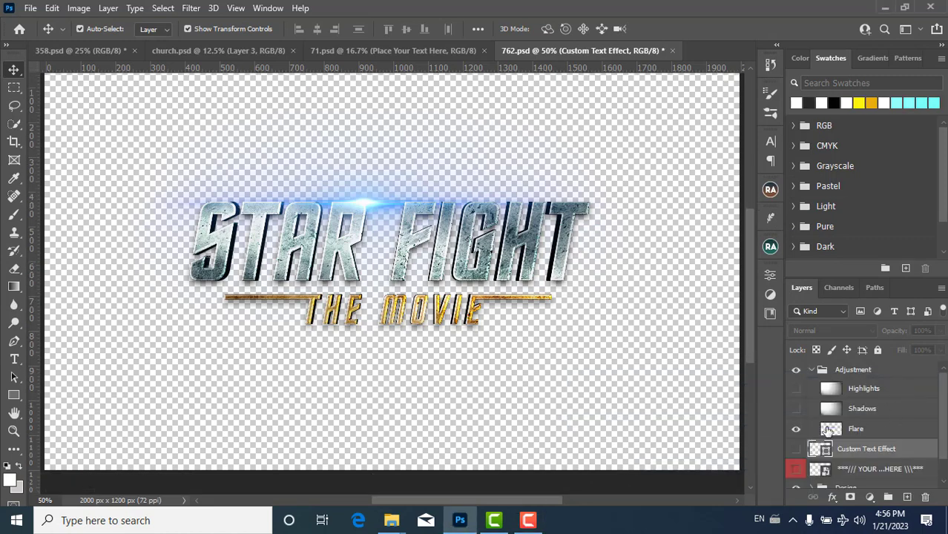
Open the contents of the YOUR TEXT HERE smart object for editing
click(813, 474)
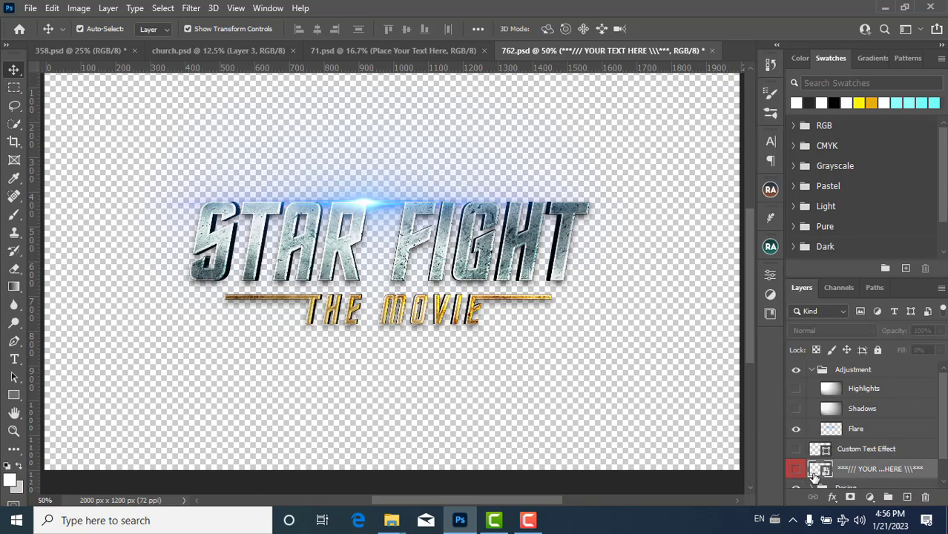
double_click(819, 472)
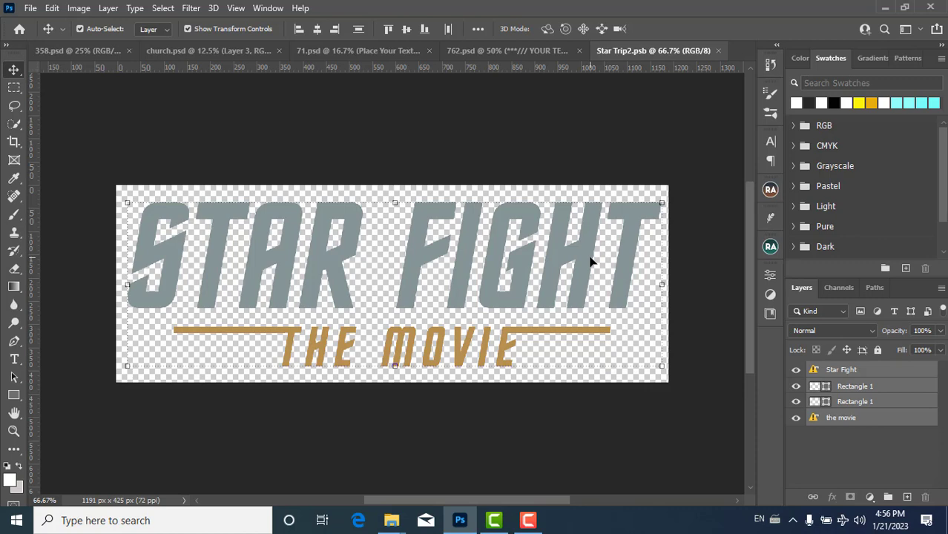
Replace the missing font of the STAR FIGHT text layer with the default font and change its text to DCG
scroll(478, 248, down, 1)
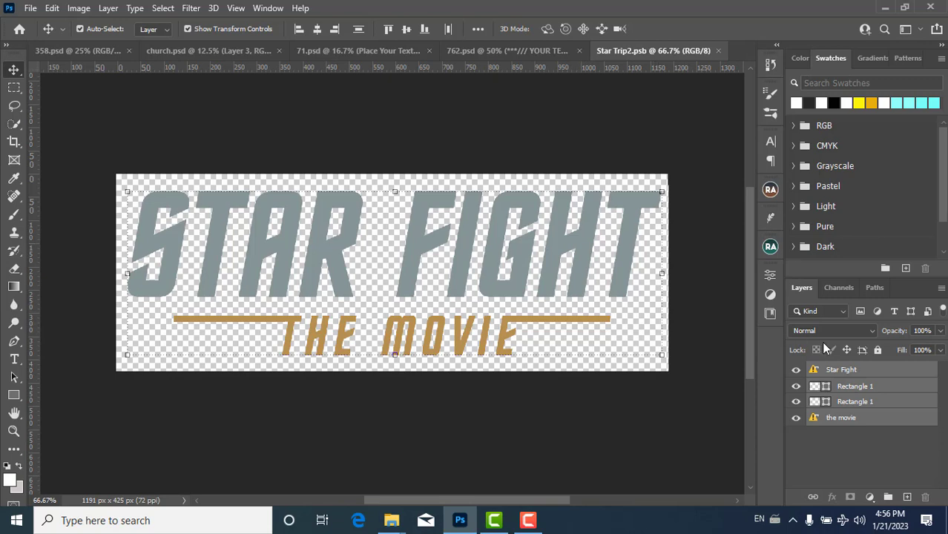
click(856, 387)
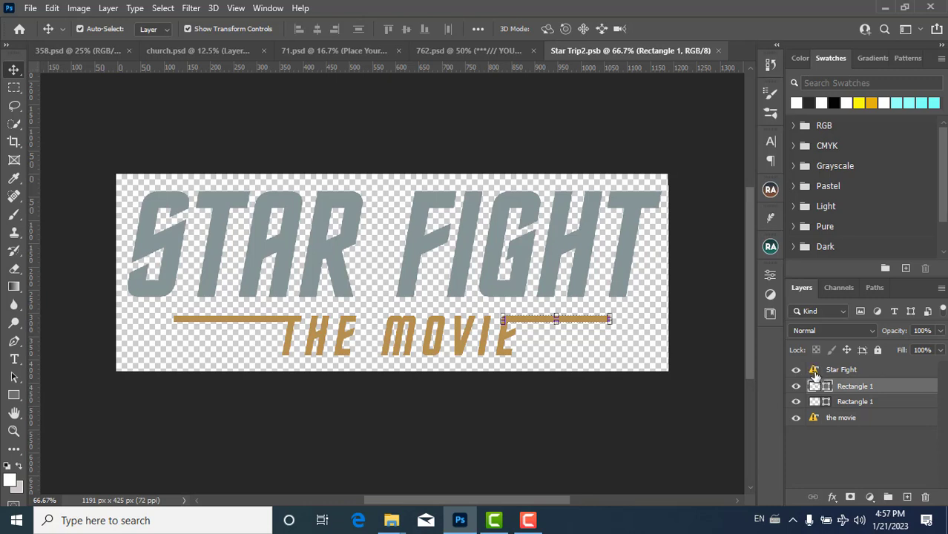
click(814, 372)
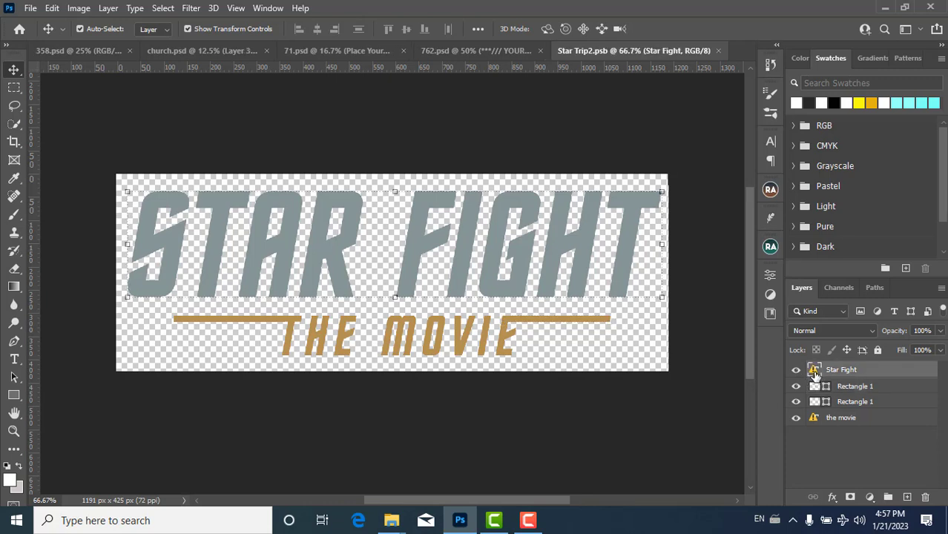
mouse_move(816, 375)
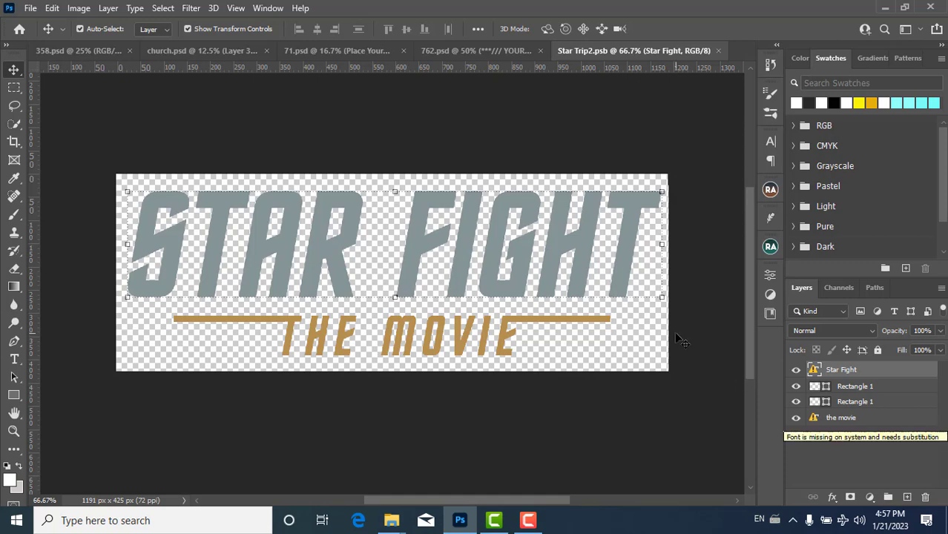
double_click(554, 237)
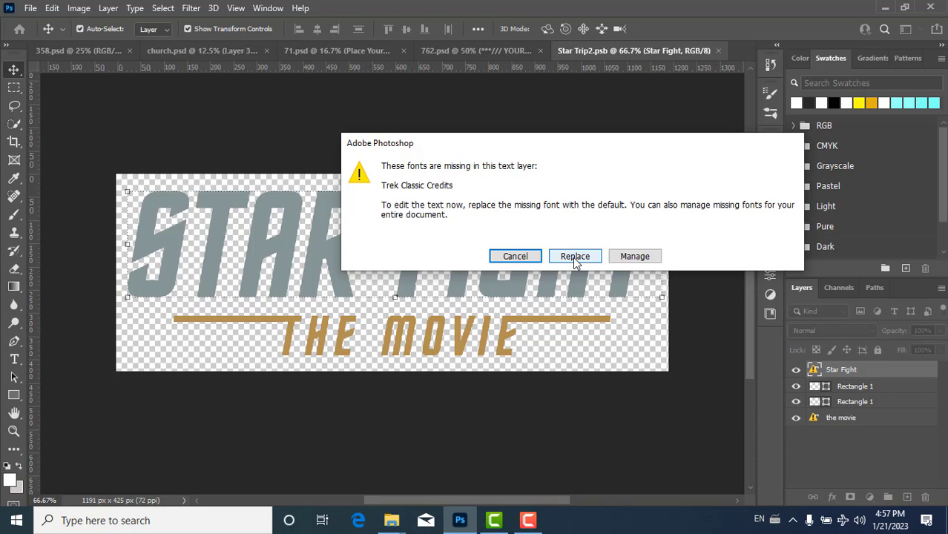
click(572, 257)
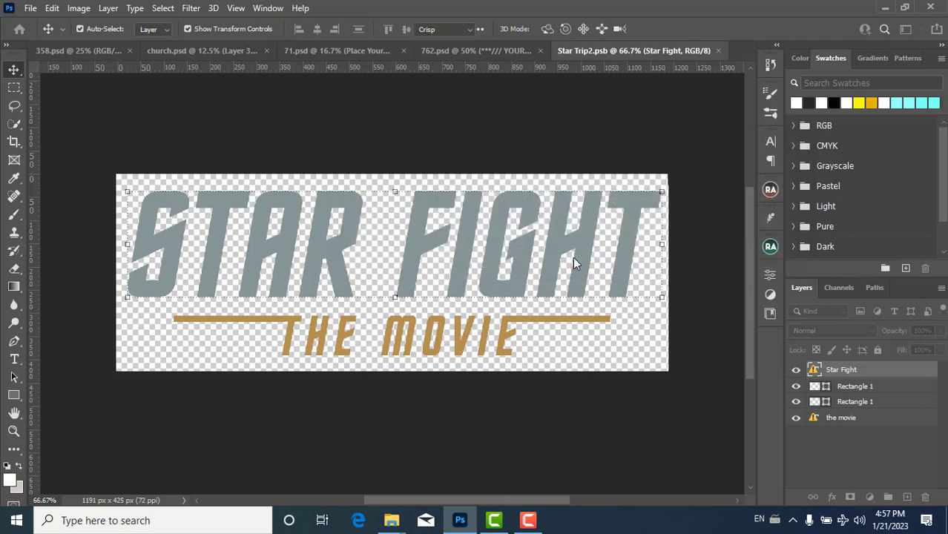
double_click(573, 257)
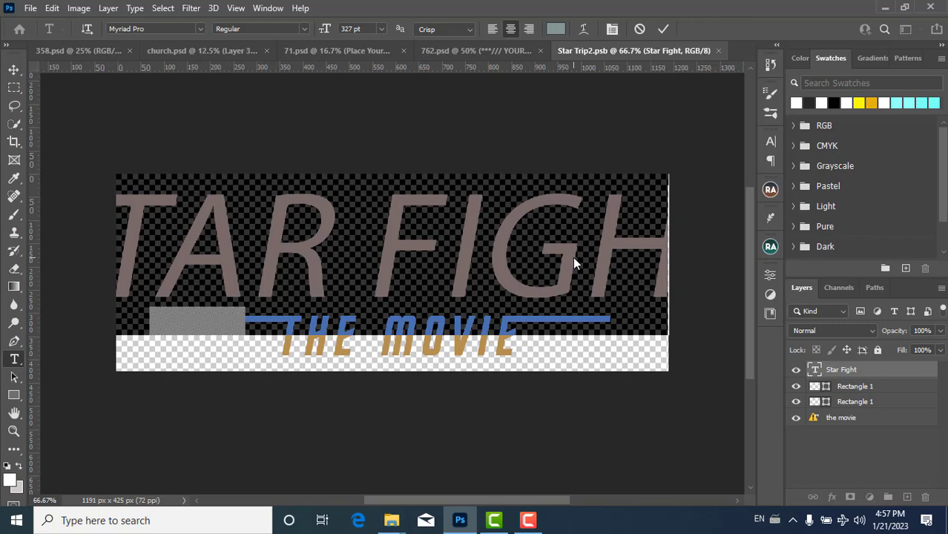
text(DCG)
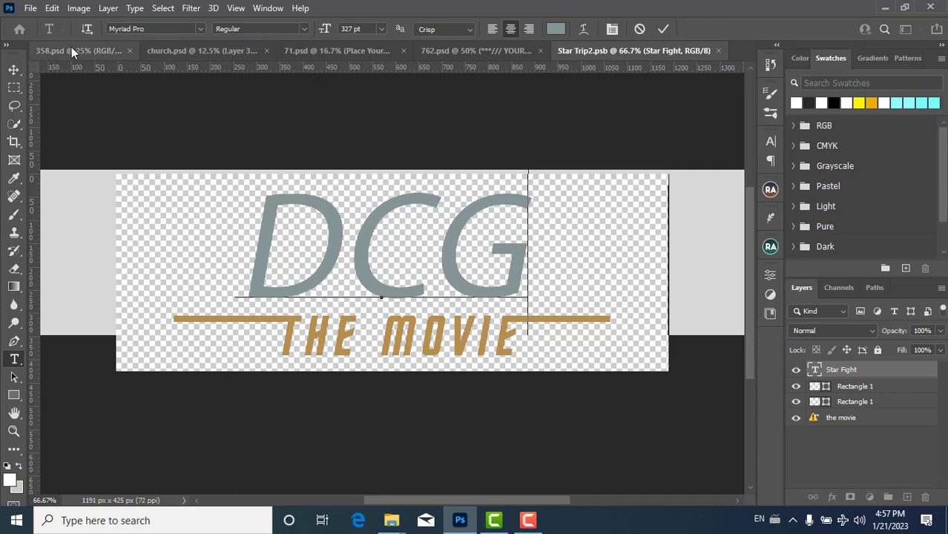
click(17, 70)
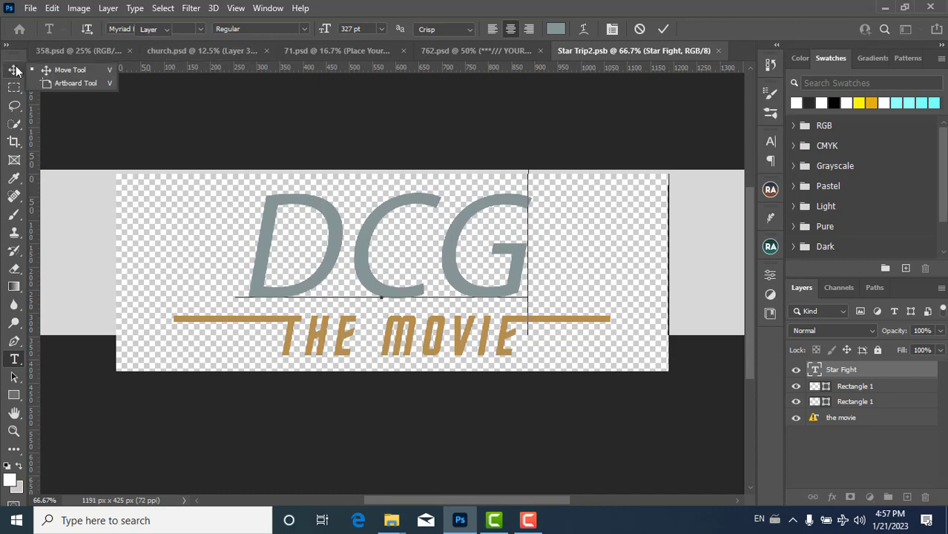
Replace the missing font of the THE MOVIE text layer with the default font and change its text to CERZWS
click(334, 337)
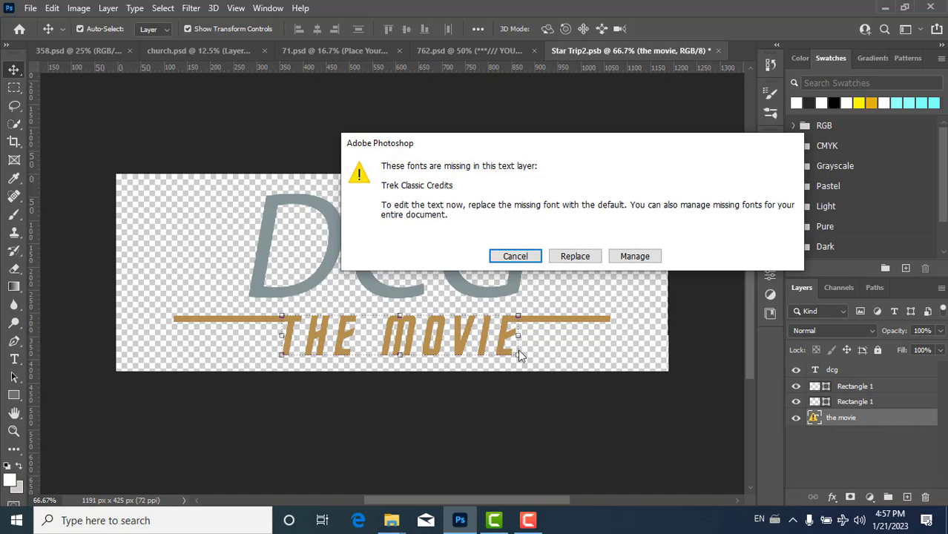
click(578, 256)
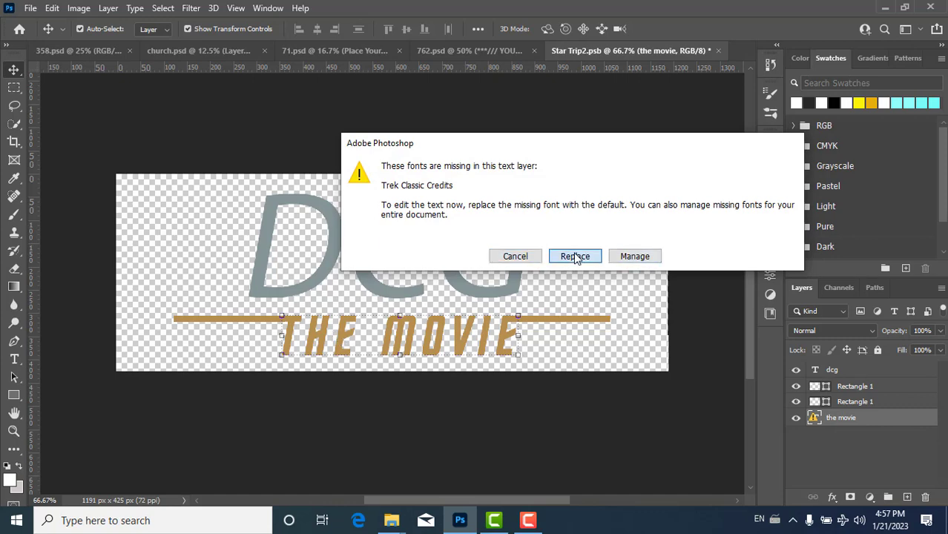
key(t)
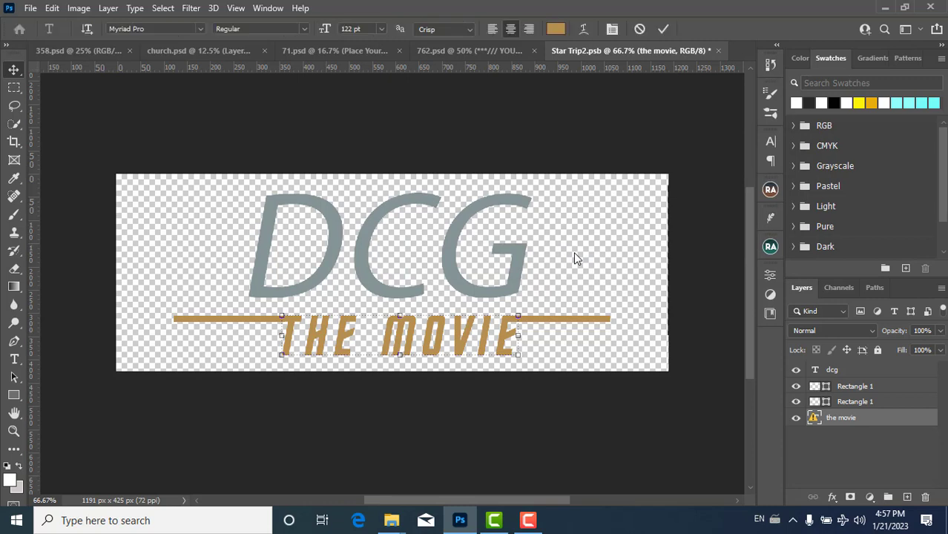
key(Return)
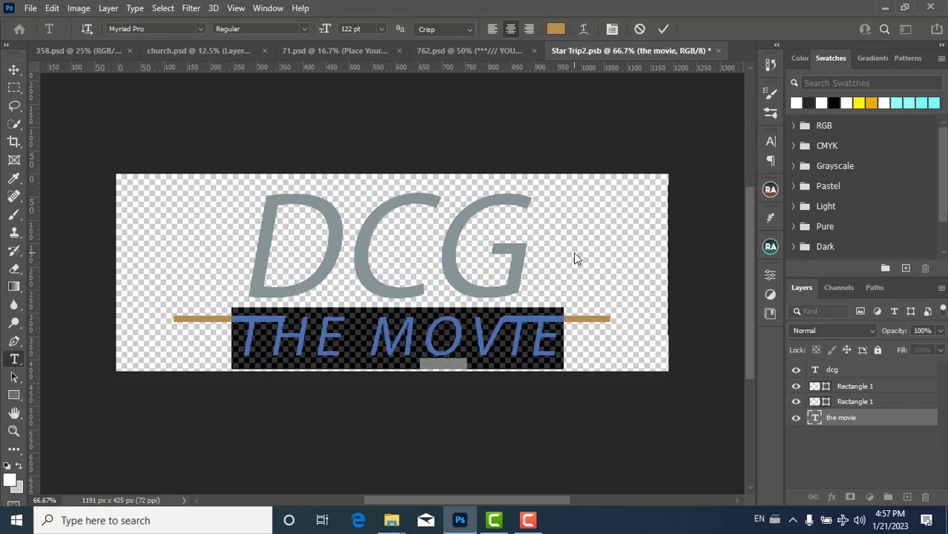
text(CERZWS)
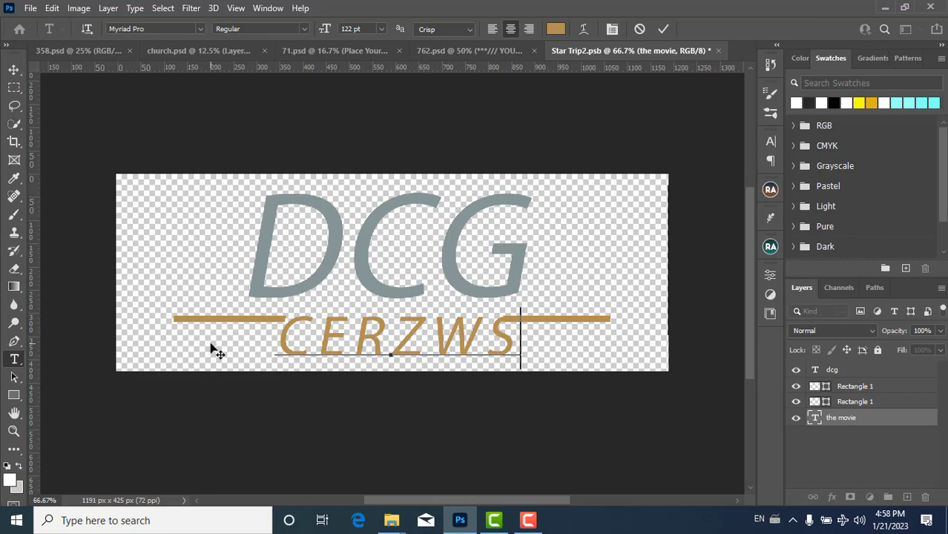
click(14, 73)
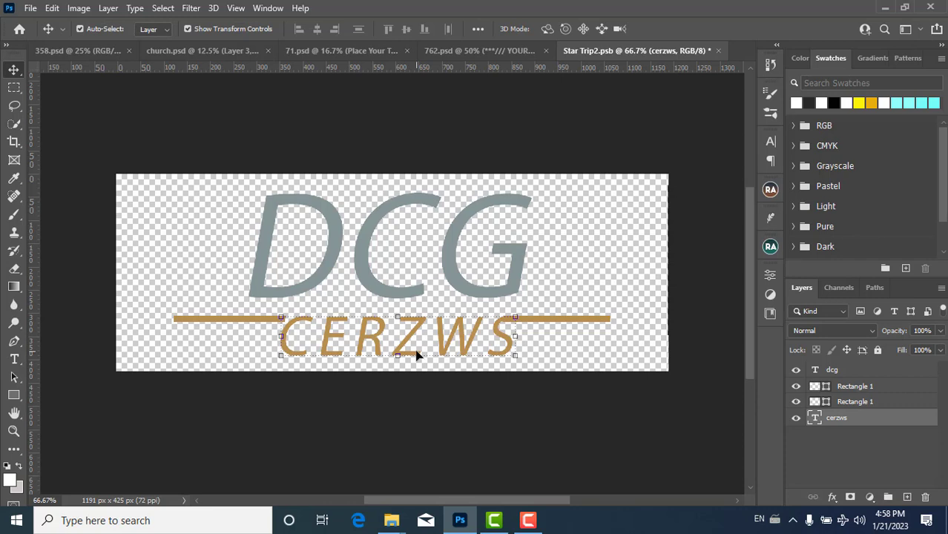
Nudge the CERZWS text slightly to the left to centre it between the two gold lines
key(Left)
key(Left)
key(Left)
key(Left)
key(Left)
key(Left)
key(Left)
key(Left)
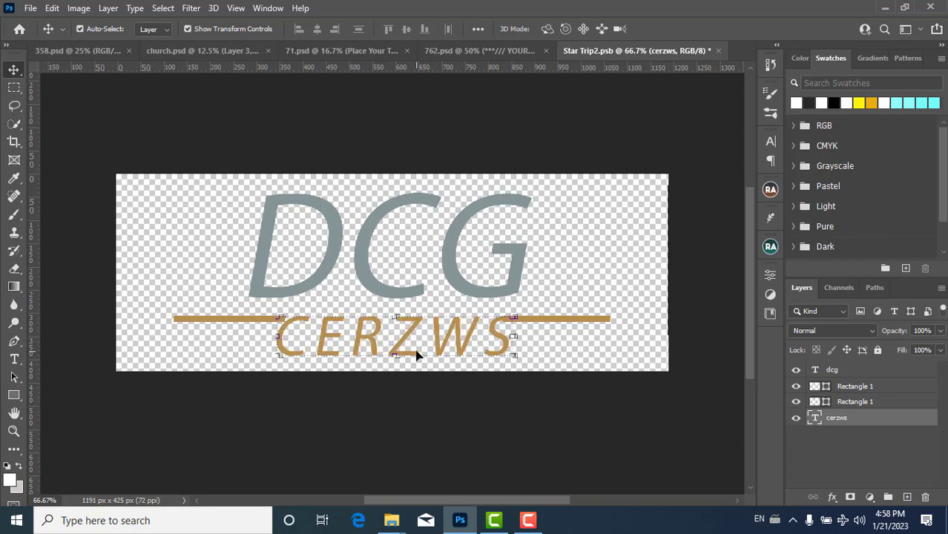
key(Left)
key(Left)
key(Left)
key(Left)
key(Left)
key(Left)
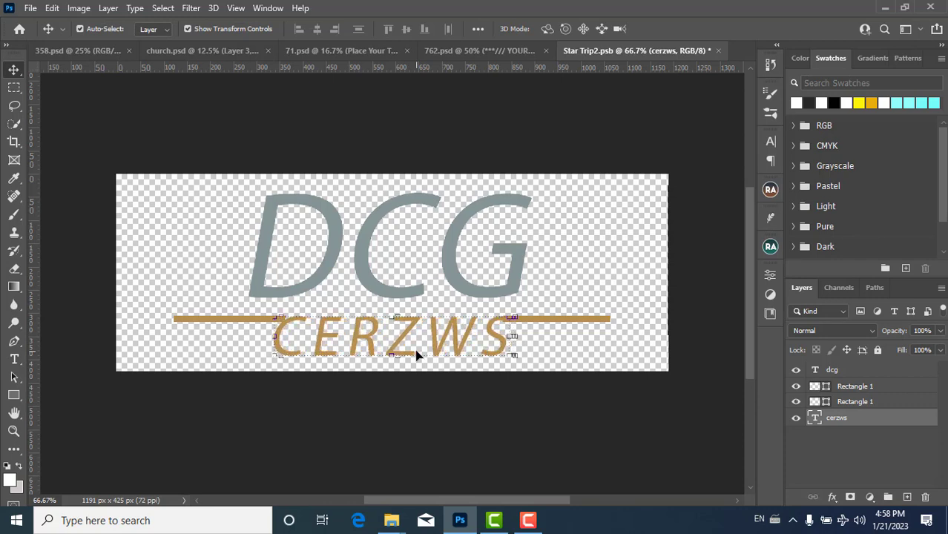
key(Left)
key(Left)
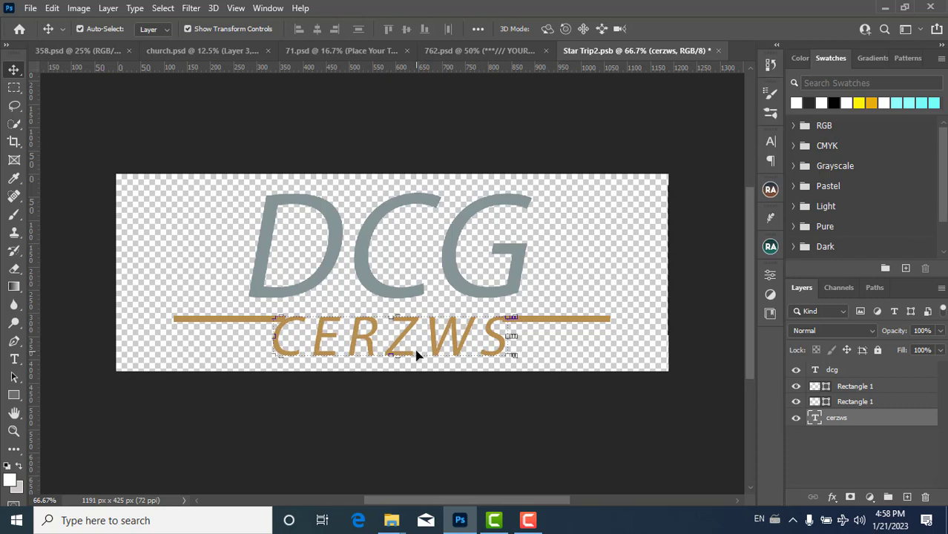
Deselect the text layer, and close the Star Trip2.psb smart object document with its changes saved
click(207, 198)
click(207, 197)
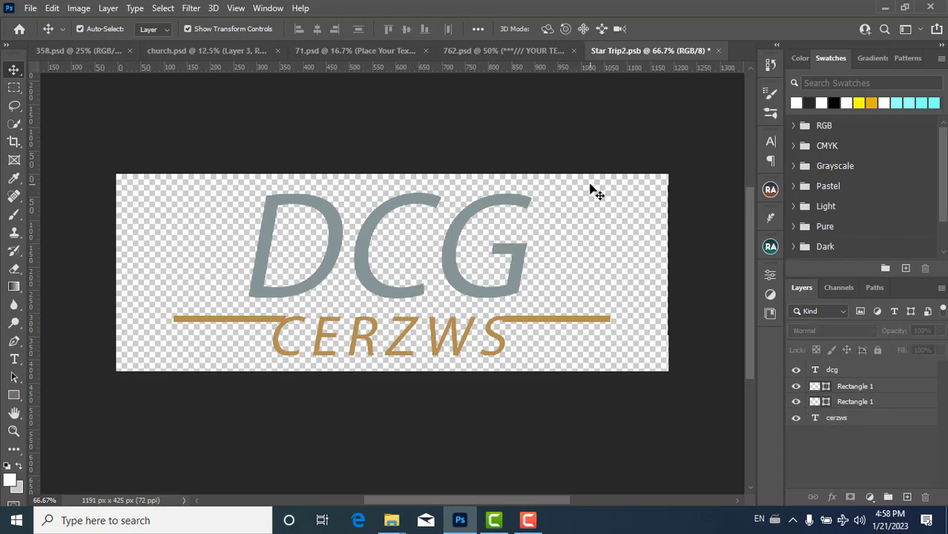
click(720, 50)
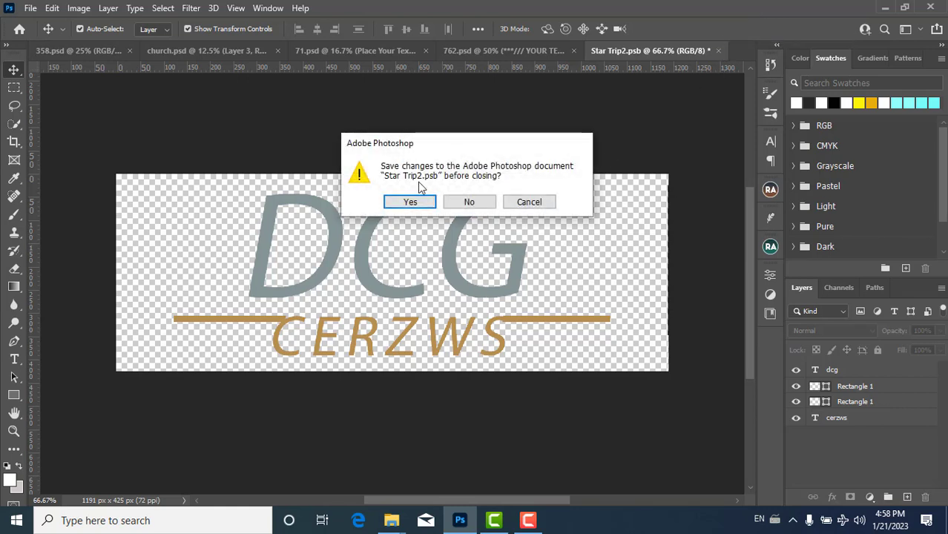
click(412, 203)
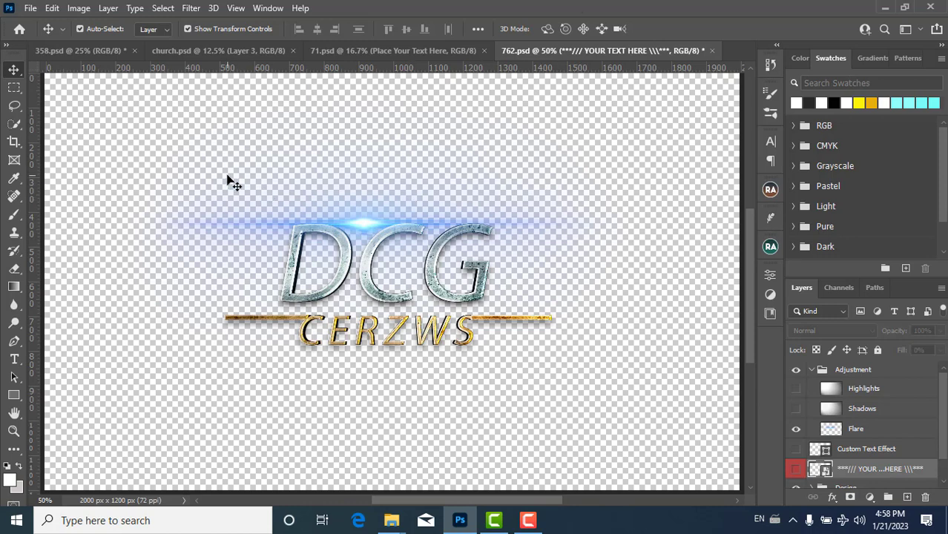
Export the finished DCG CERZWS text effect from 762.psd as a PNG named 762 to the Desktop
click(30, 9)
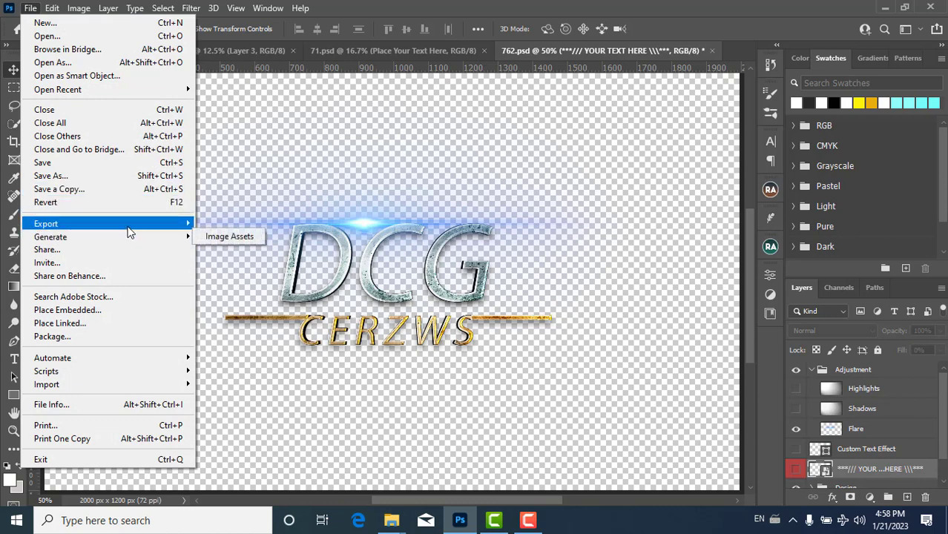
mouse_move(132, 223)
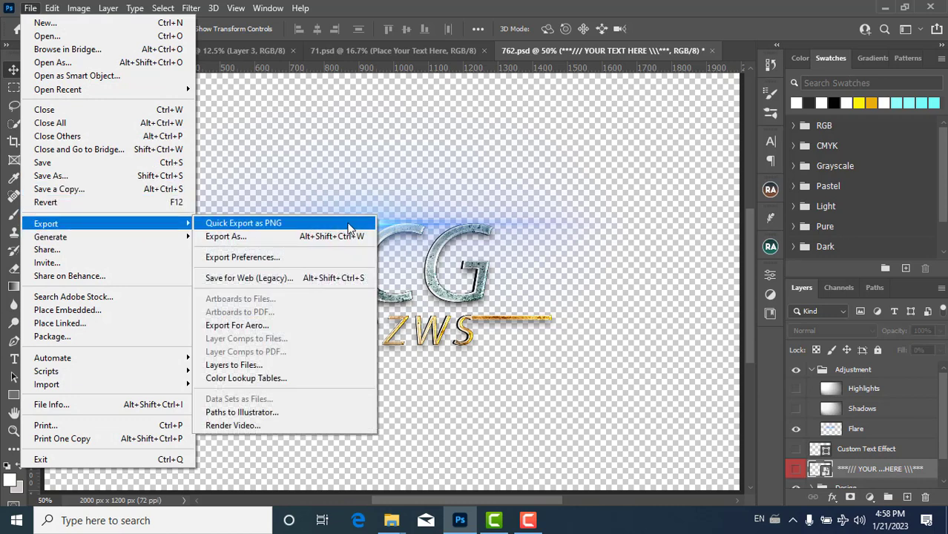
click(351, 223)
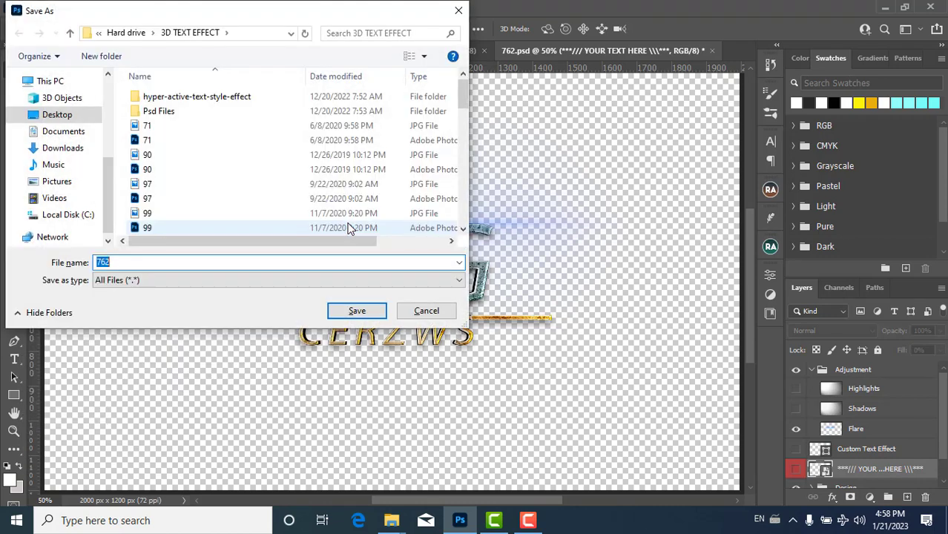
click(54, 120)
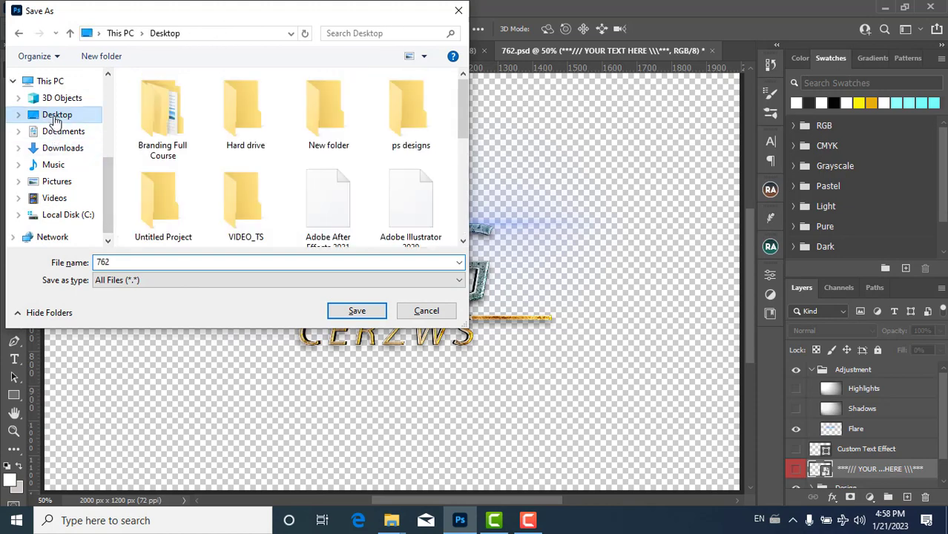
click(356, 311)
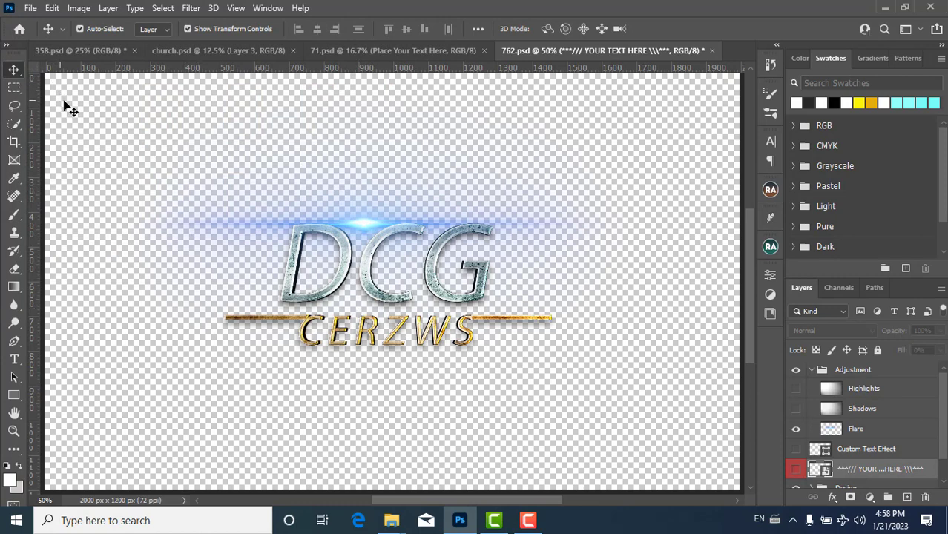
Select all visible layers of the DCG CERZWS text effect and copy them into the church.psd flyer
drag(59, 100, 669, 448)
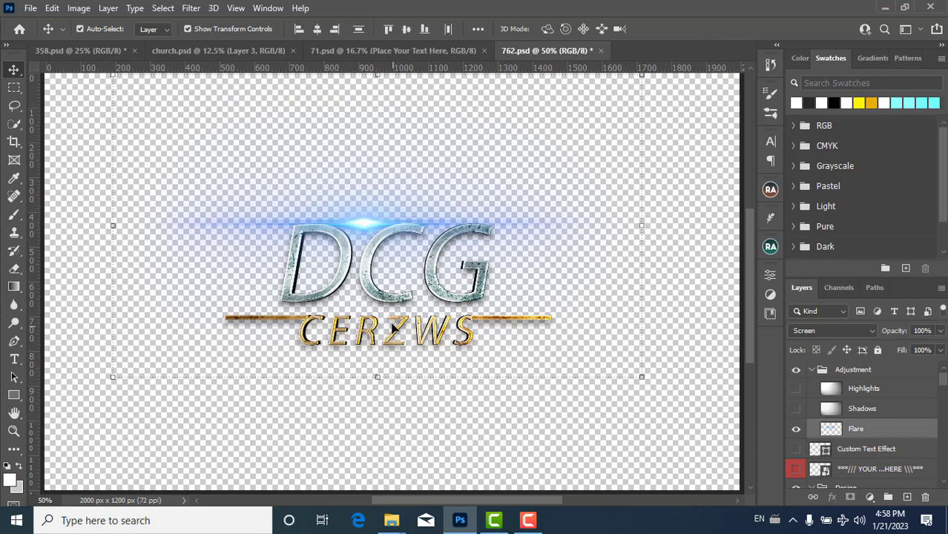
drag(391, 325, 348, 257)
drag(258, 54, 294, 143)
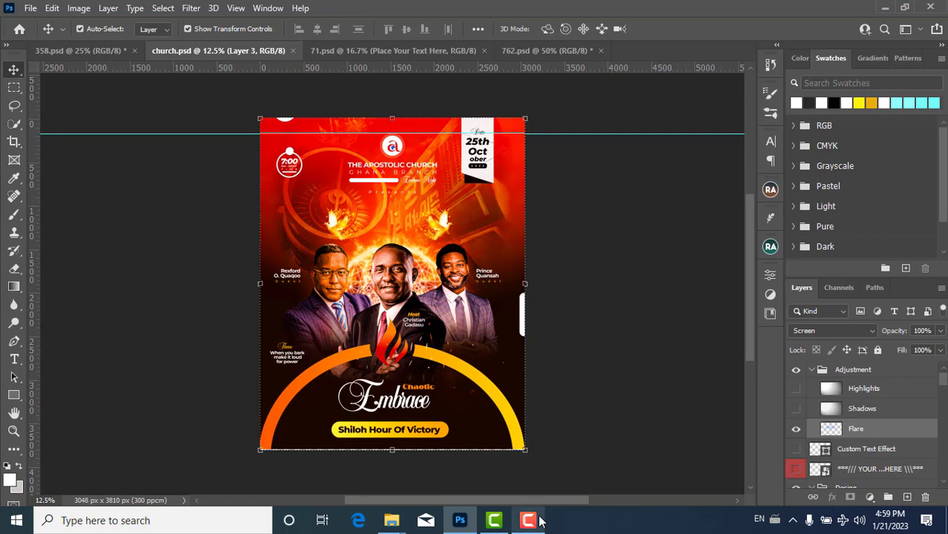
click(532, 520)
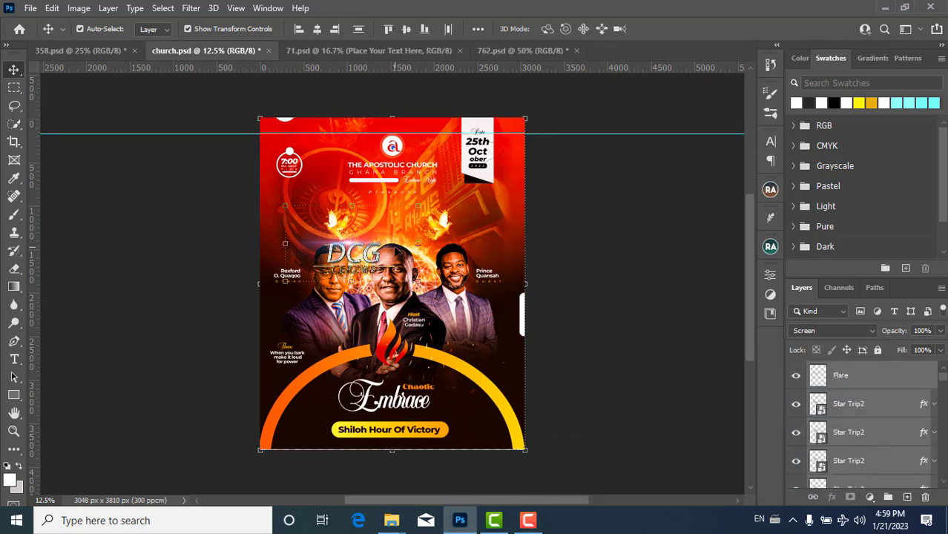
Scale the copied DCG CERZWS layers to about 158% and move them between the two doves above the middle portrait
key(ctrl+t)
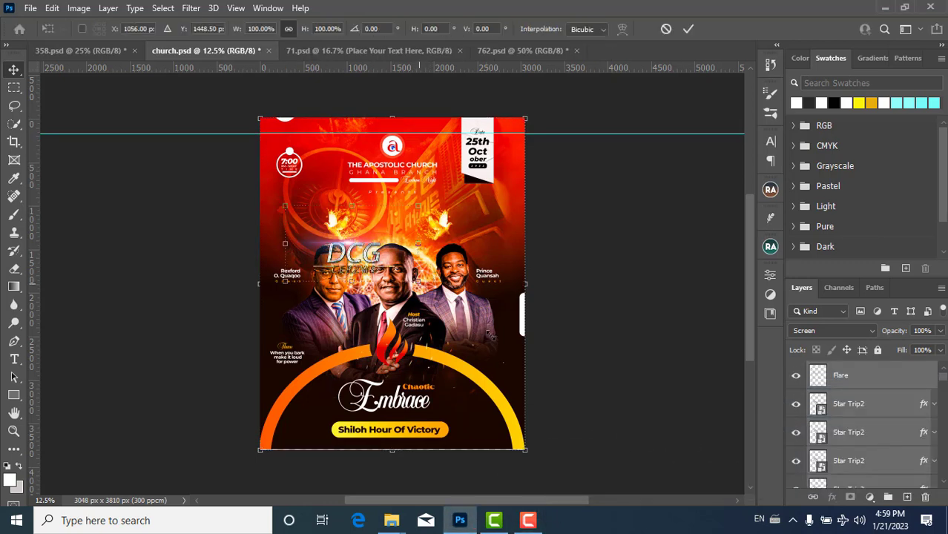
drag(419, 281, 495, 324)
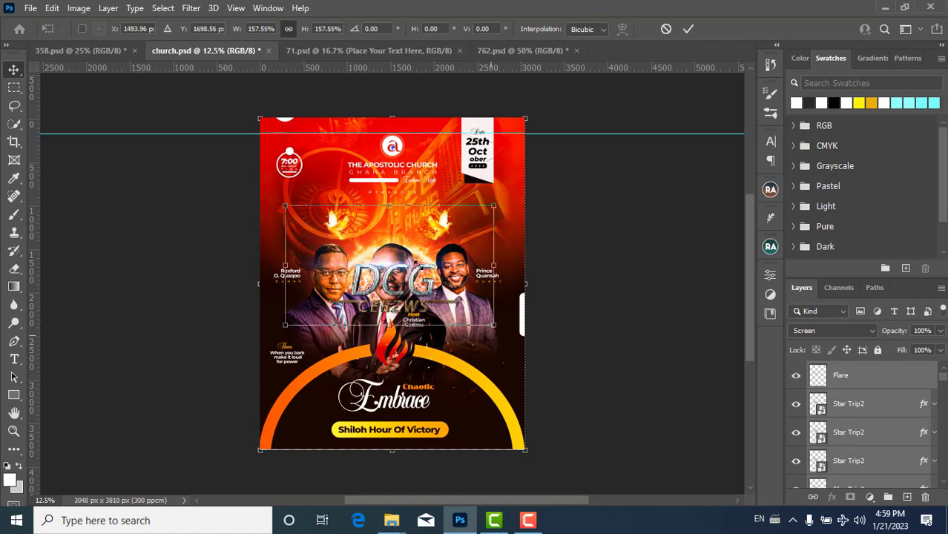
drag(391, 278, 385, 231)
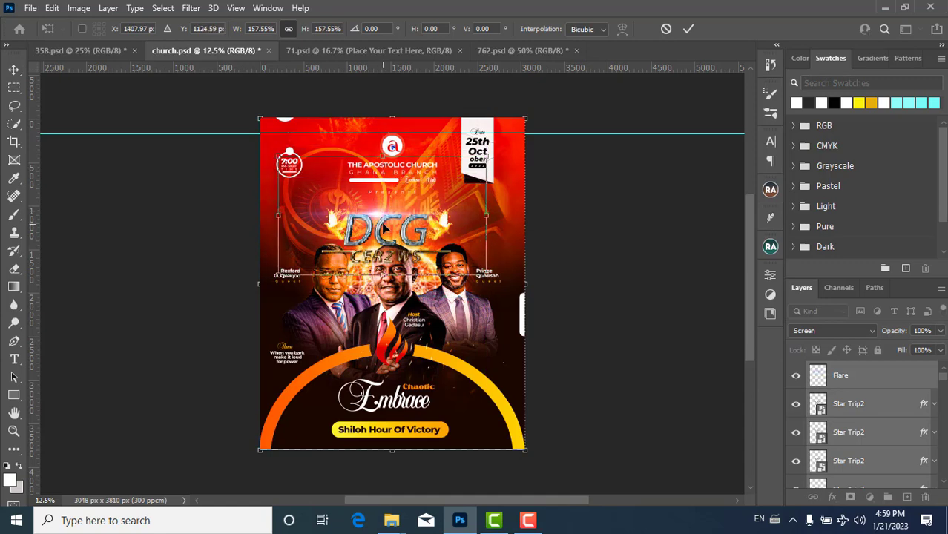
Bring up the LED text effect document 71.psd and hide its Additional Text group
click(509, 49)
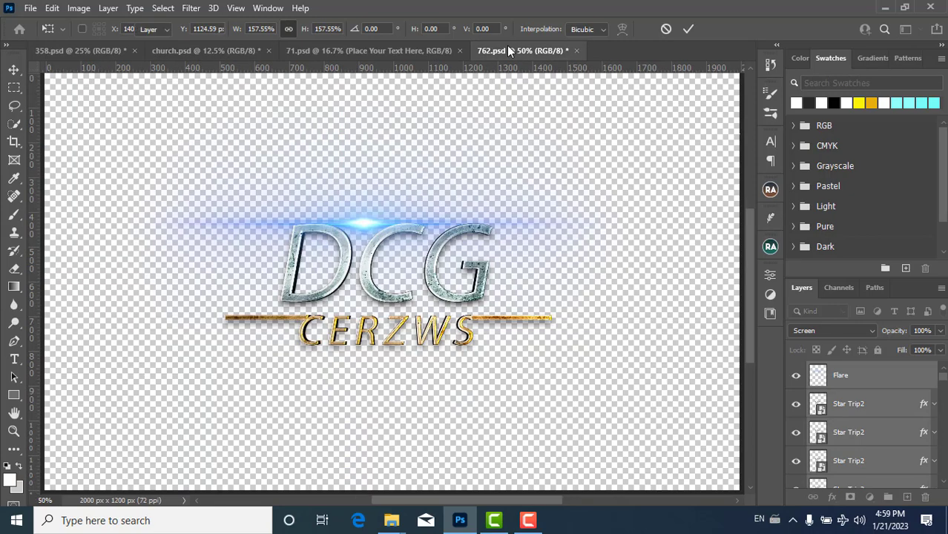
click(373, 47)
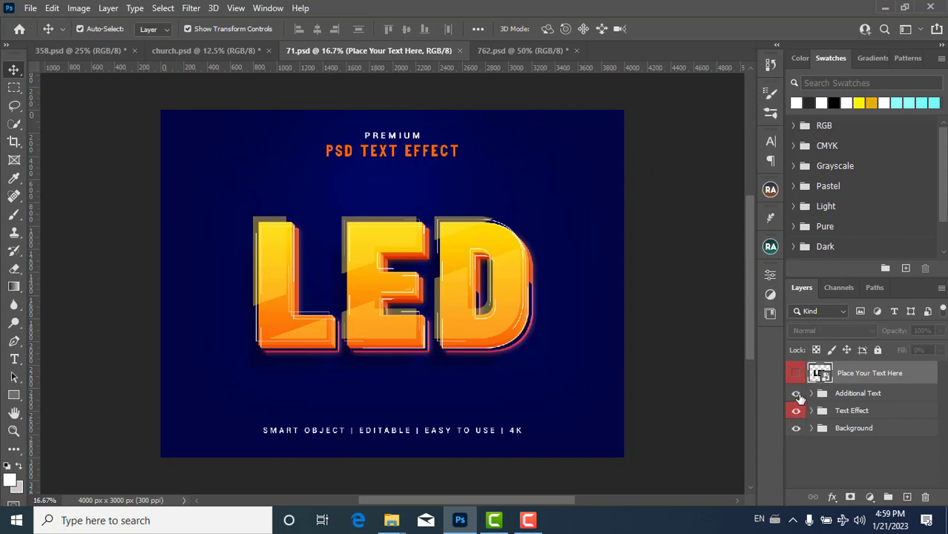
click(798, 396)
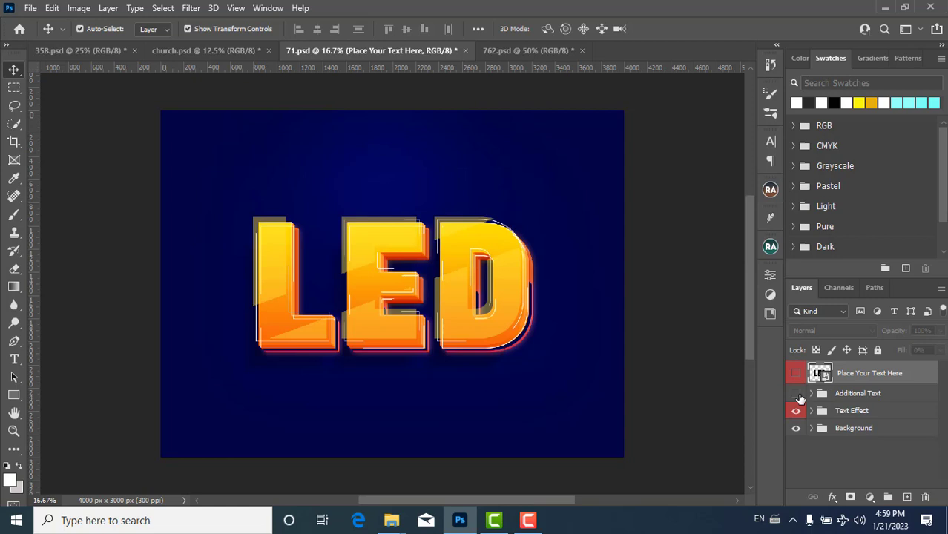
Hide the Background group in 71.psd and open the Place Your Text Here smart object for editing
click(795, 430)
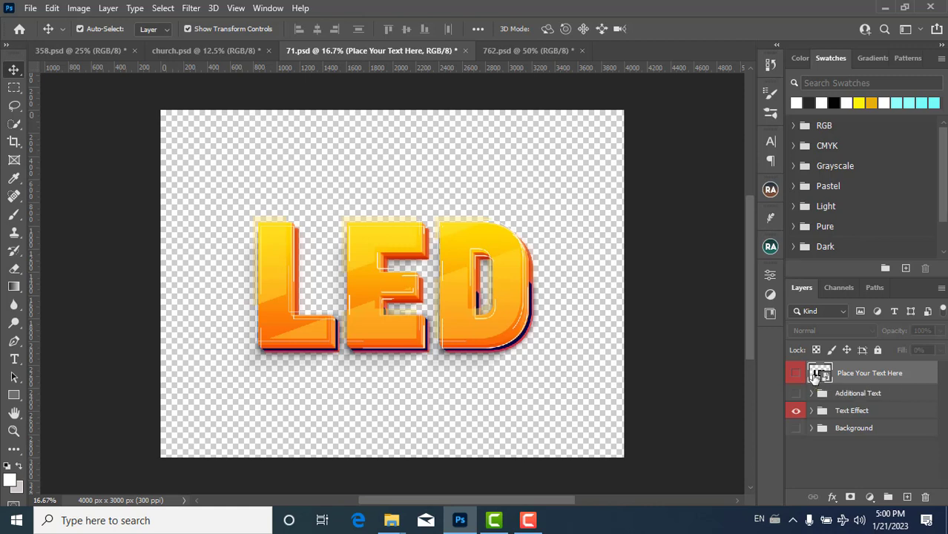
double_click(816, 374)
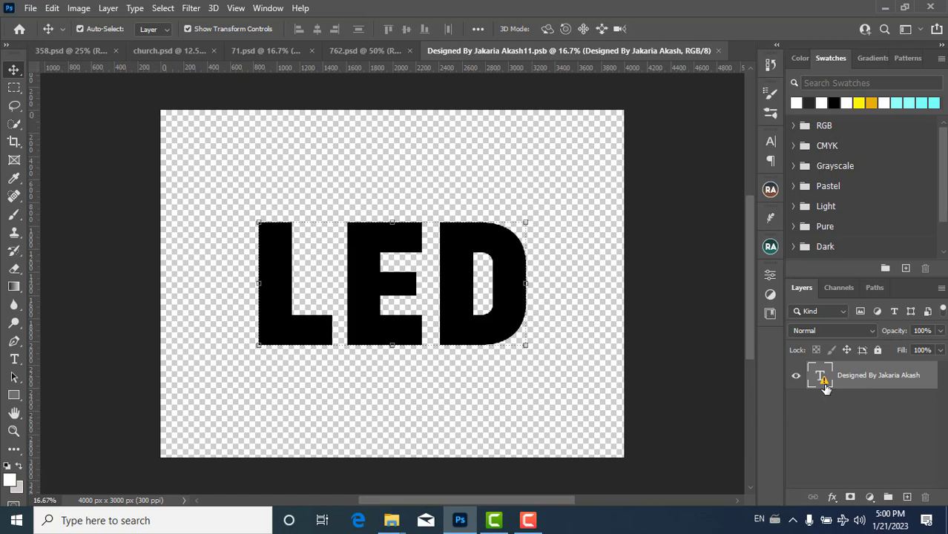
mouse_move(825, 387)
Replace the missing font of the LED text layer and set the text to Montserrat Bold
double_click(401, 269)
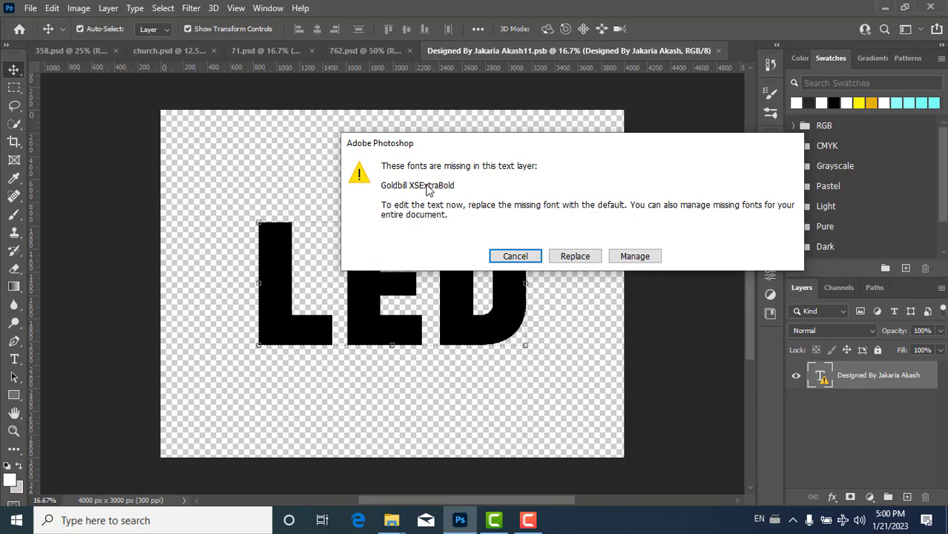
click(562, 256)
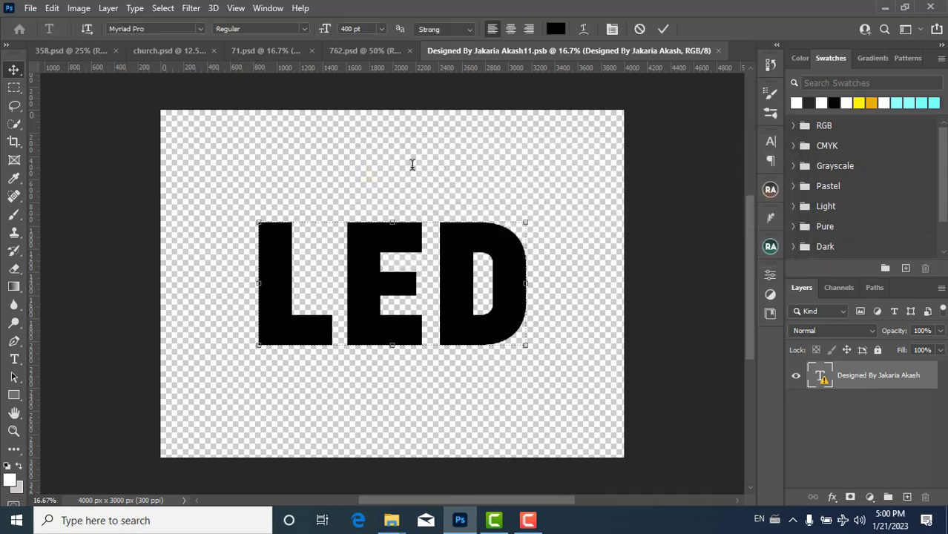
click(200, 28)
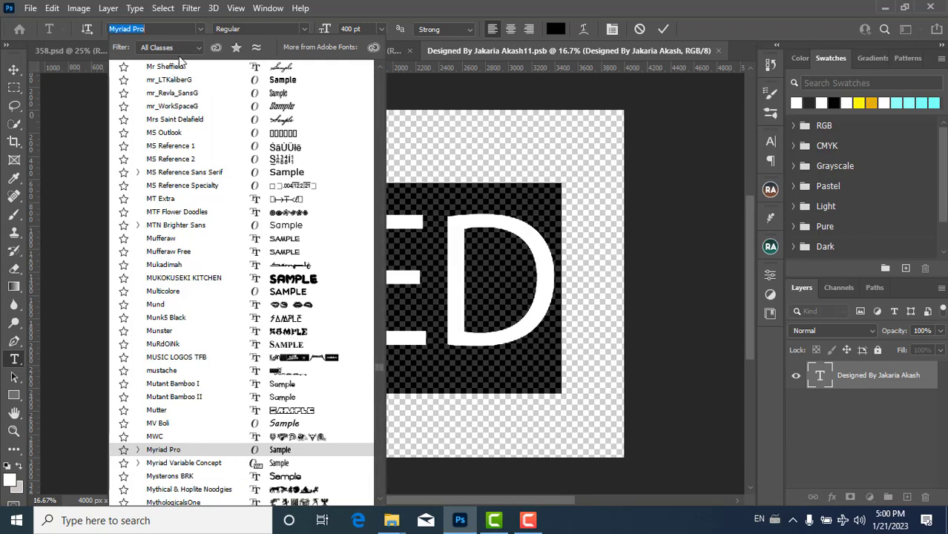
text(m)
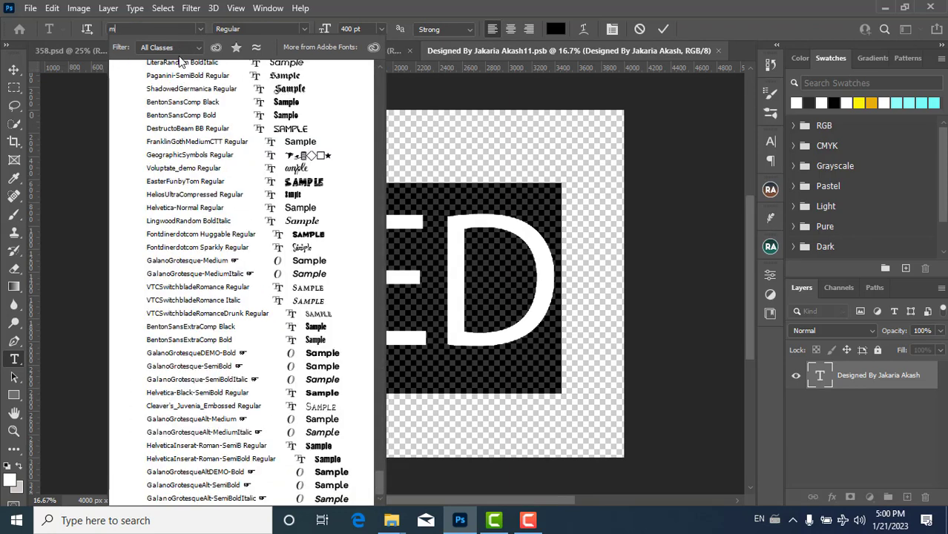
text(on)
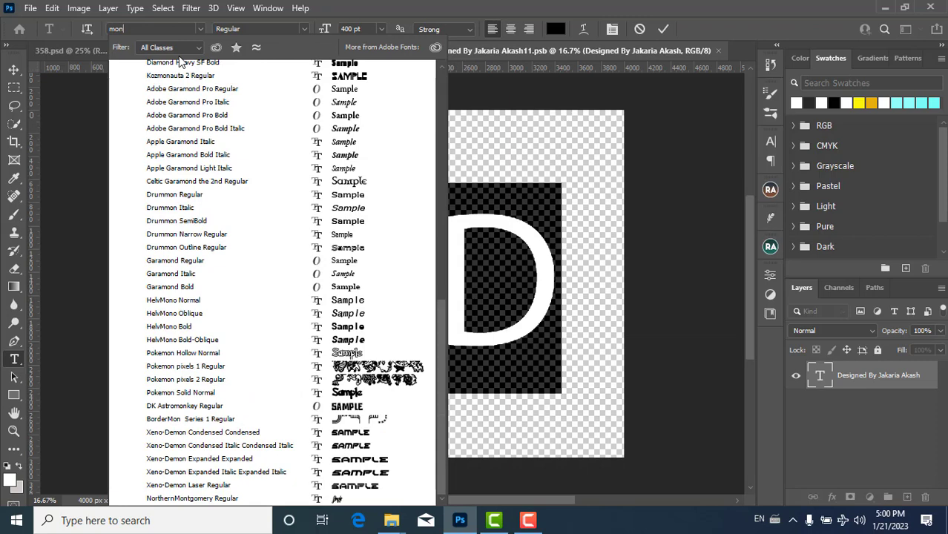
text(tserrat)
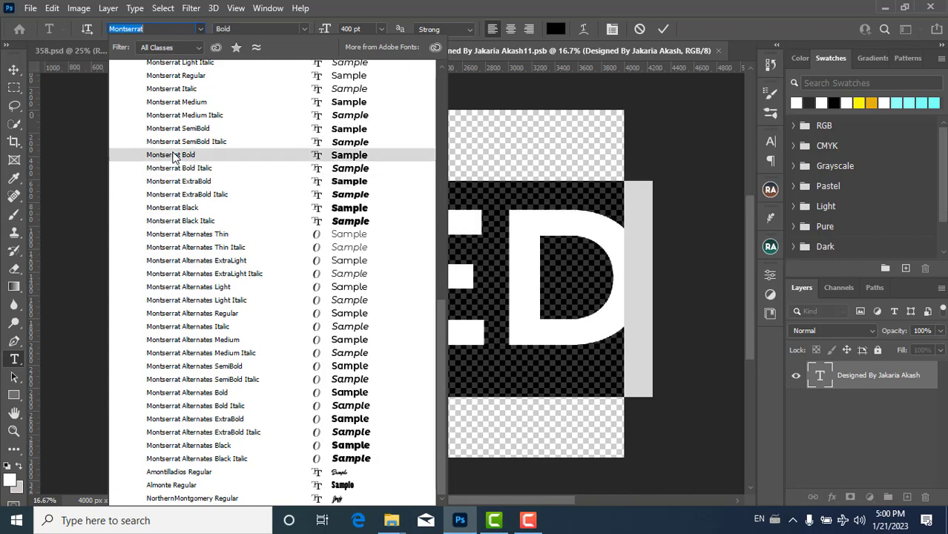
click(173, 155)
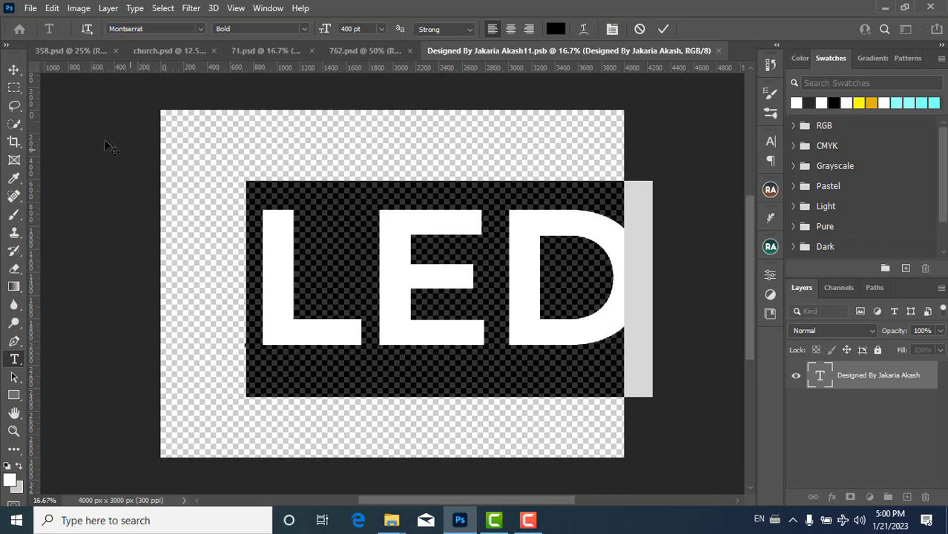
click(15, 70)
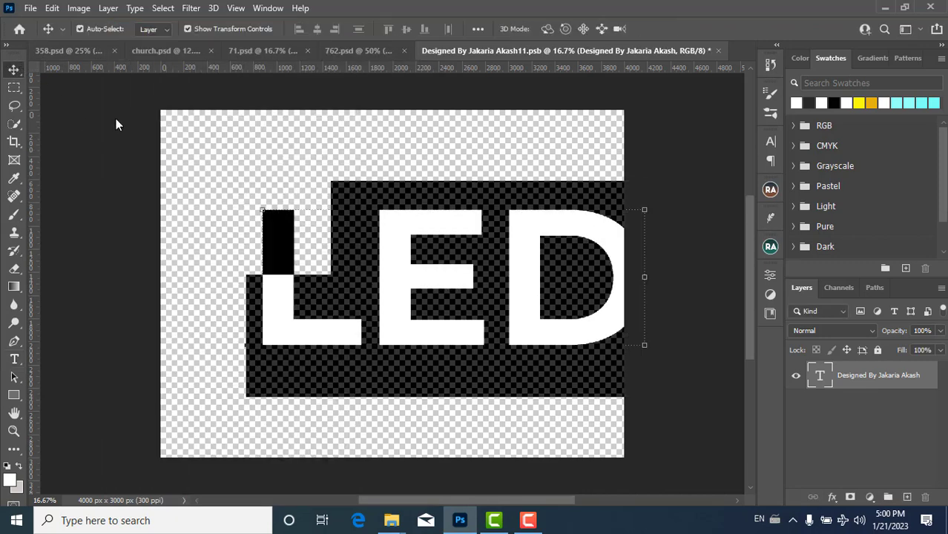
Shift the LED text left toward the middle of the canvas and replace its wording with CCV
drag(458, 282, 405, 283)
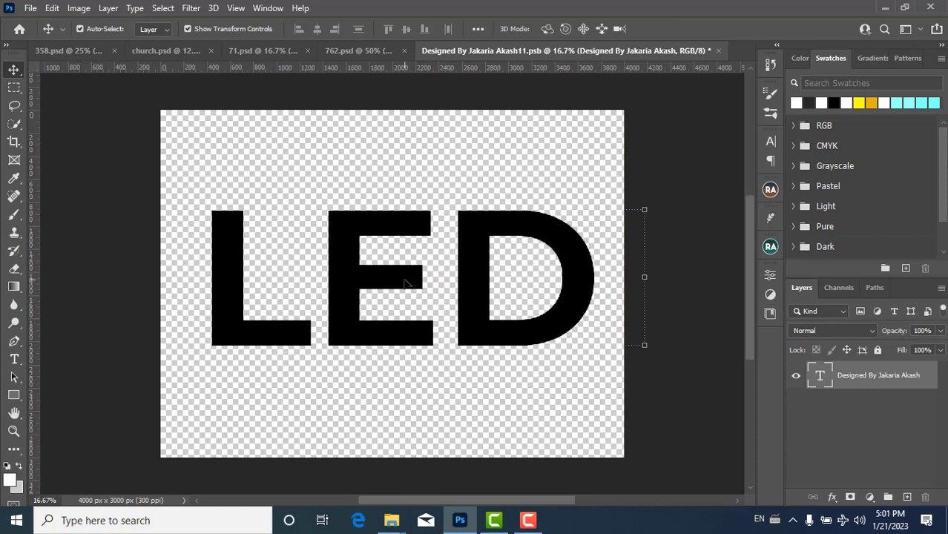
key(t)
double_click(405, 283)
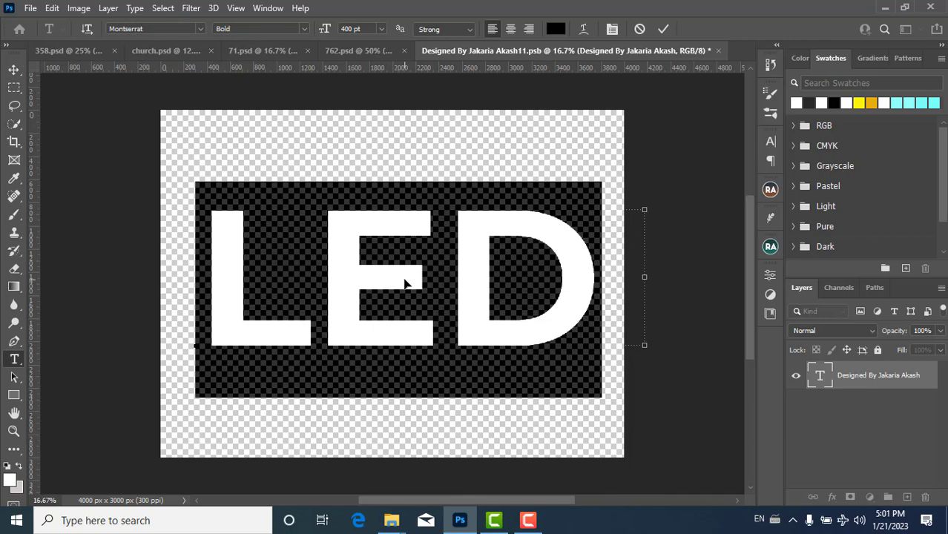
text(CCV)
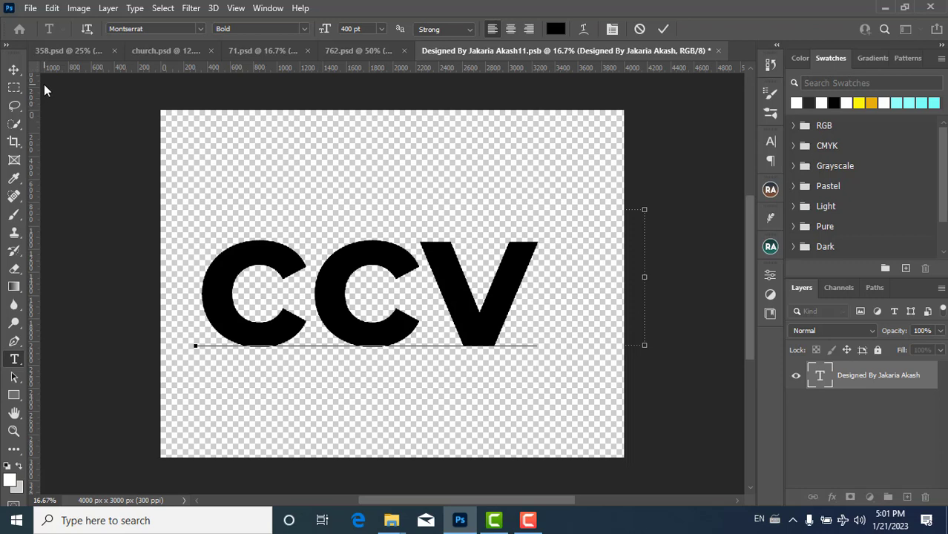
click(14, 70)
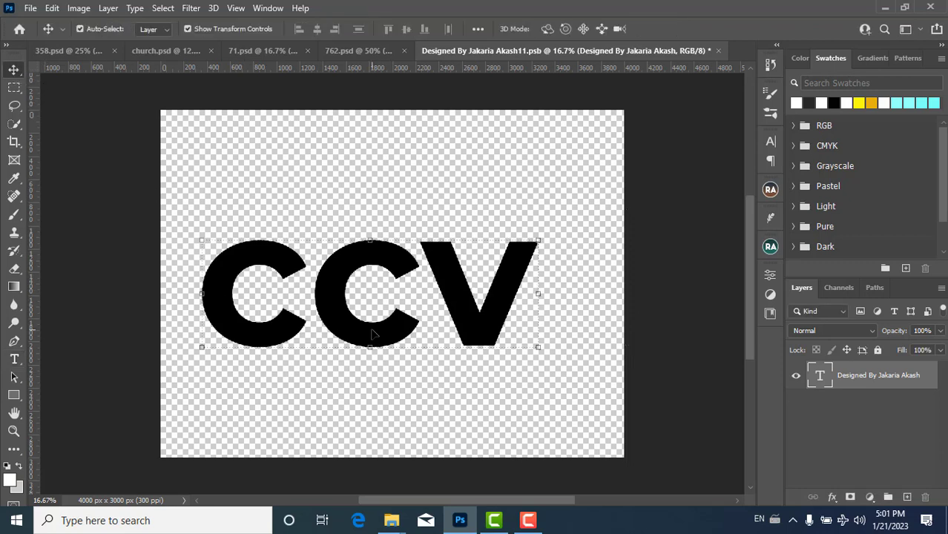
Retype the whole text as CCV at the larger letter size and centre it horizontally on the canvas
double_click(373, 334)
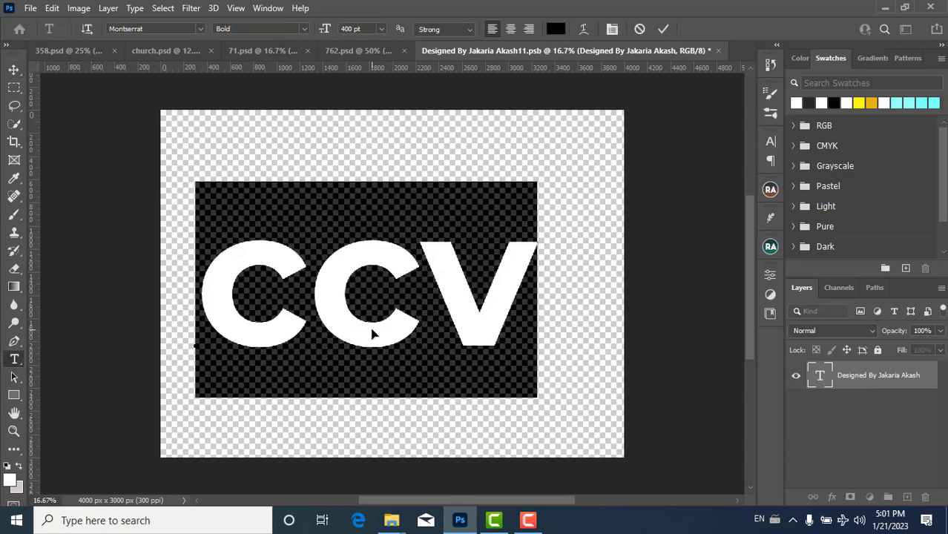
text(CCV)
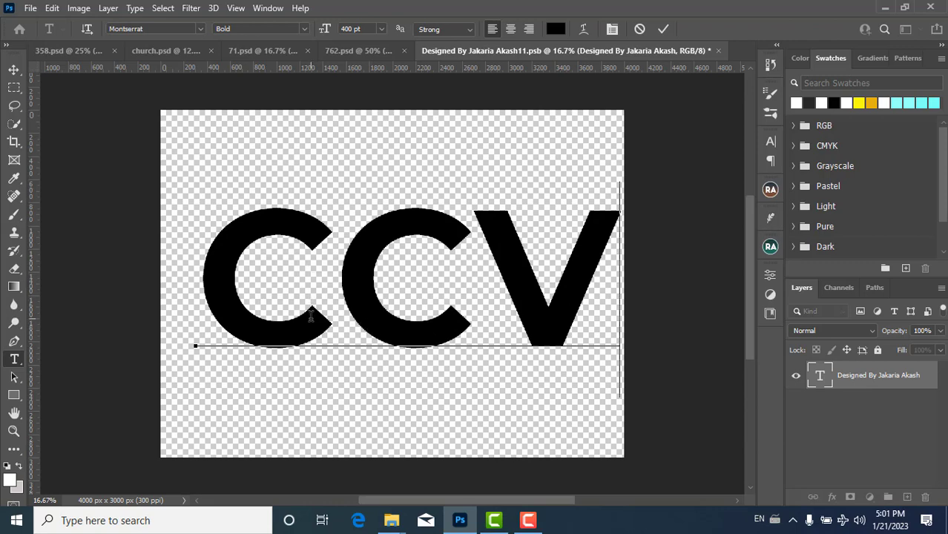
click(14, 70)
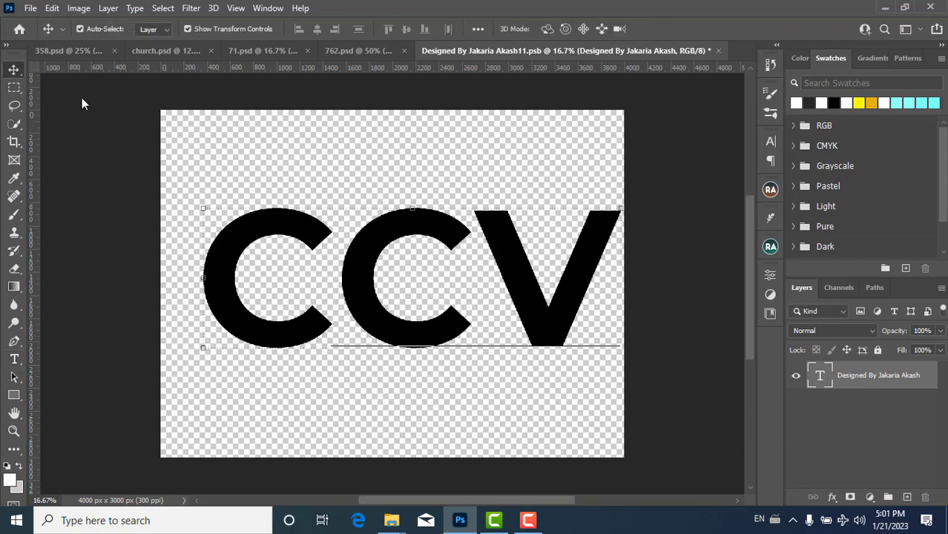
drag(356, 286, 334, 288)
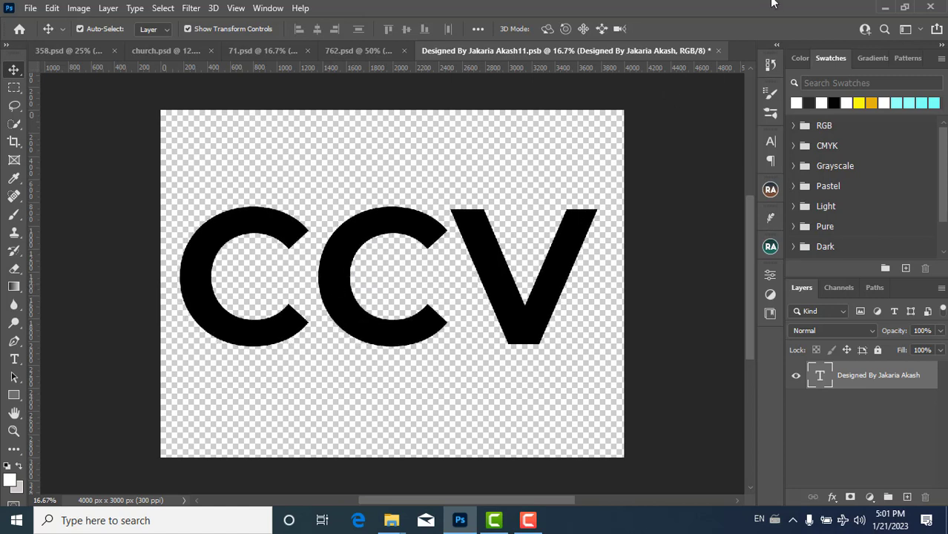
Close the smart object and save its changes so the CCV text updates in 71.psd
click(718, 51)
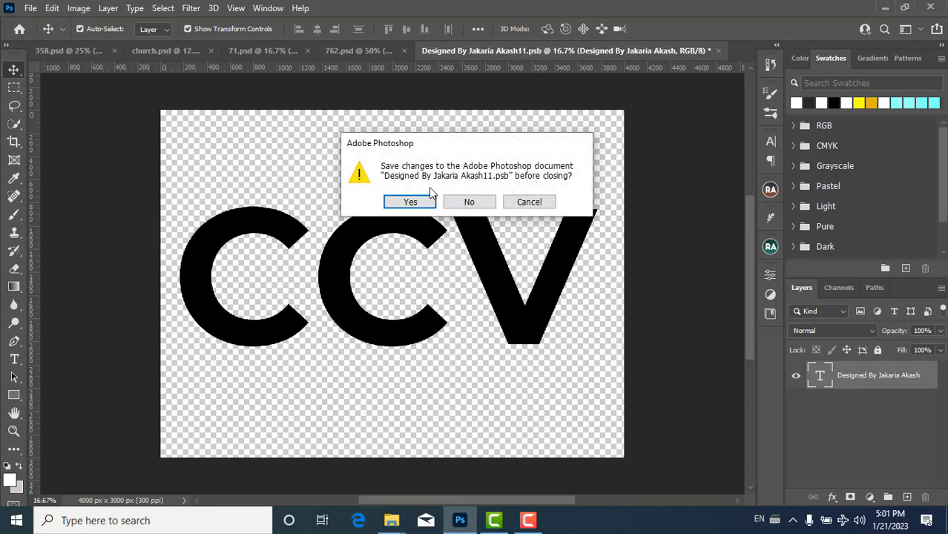
click(411, 201)
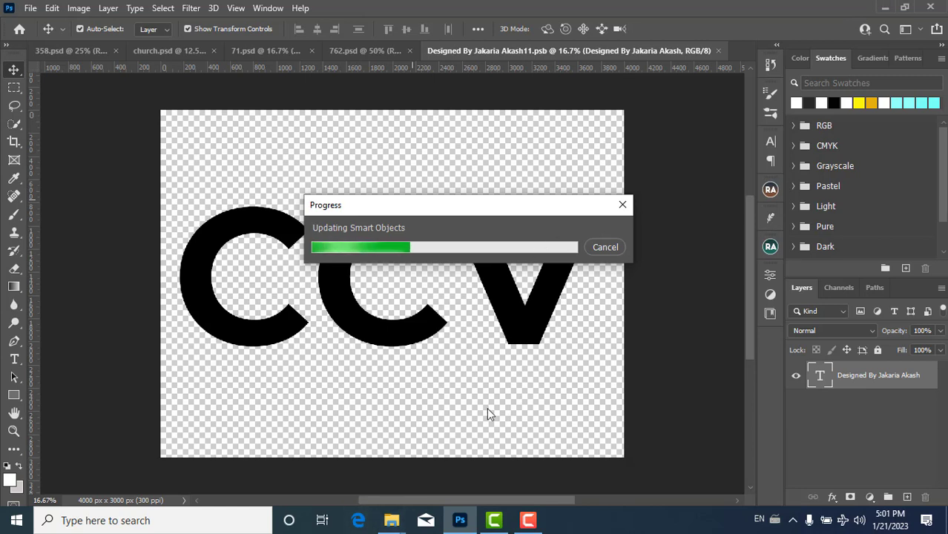
click(528, 520)
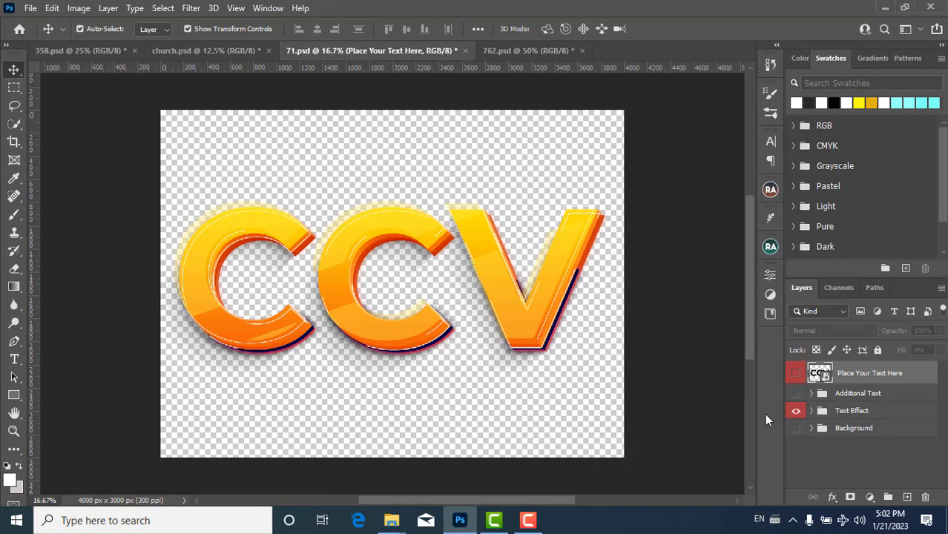
click(31, 8)
mouse_move(89, 231)
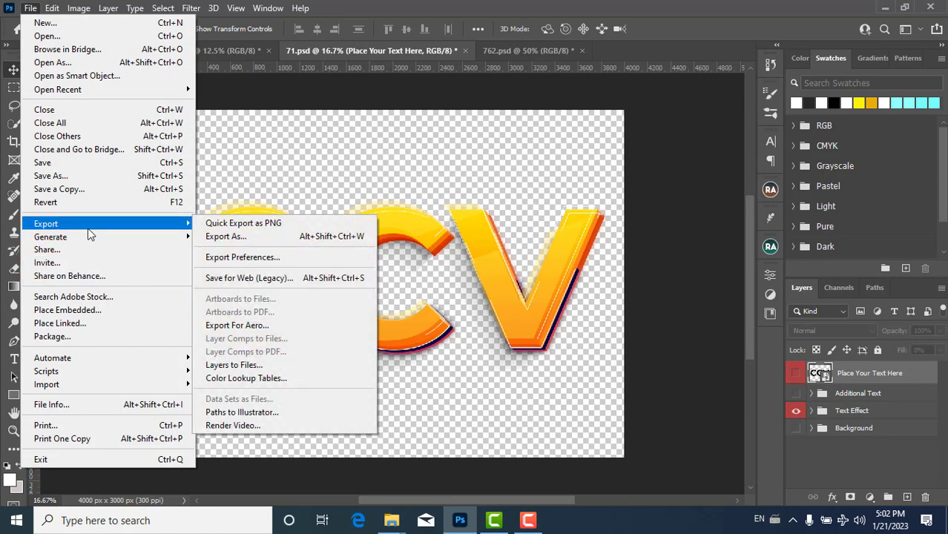
click(308, 11)
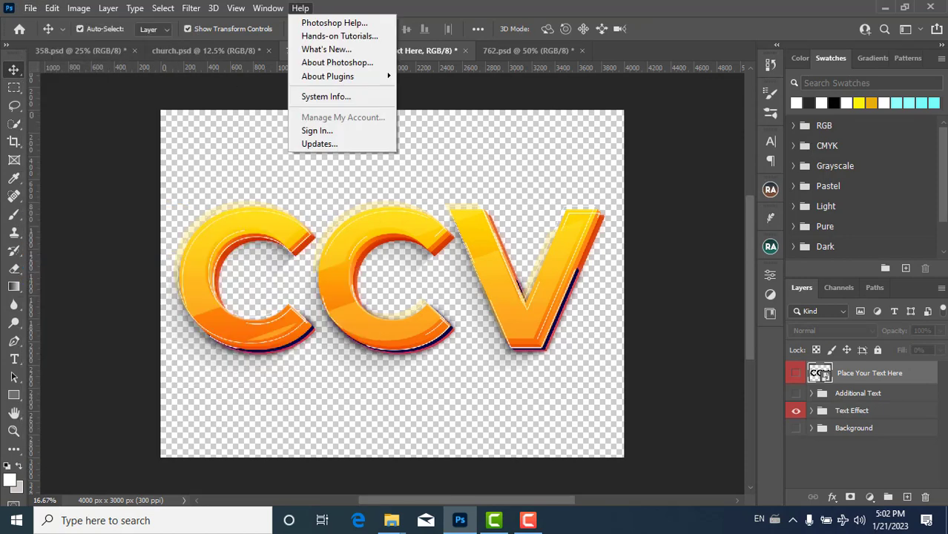
Minimize all windows, move the exported 762 image to an empty spot on the desktop, and open it for viewing
click(885, 9)
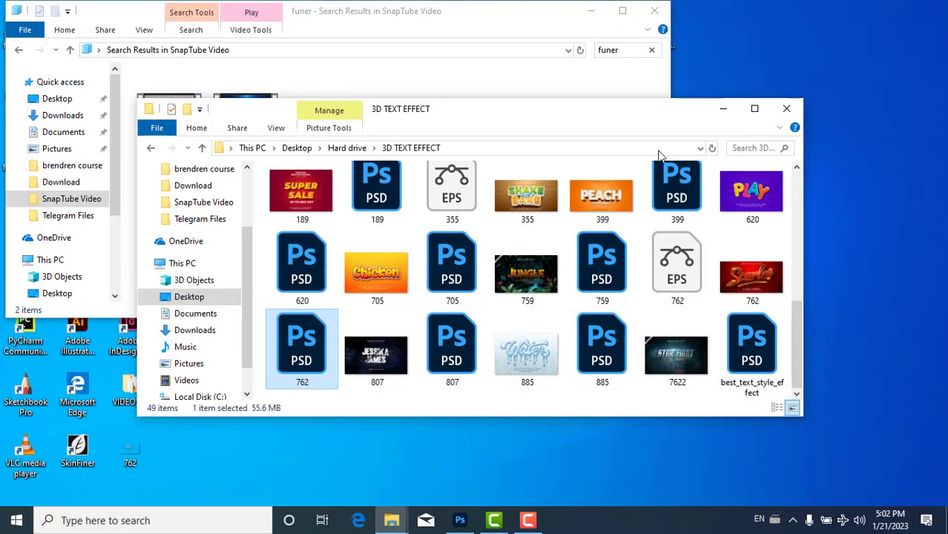
click(724, 109)
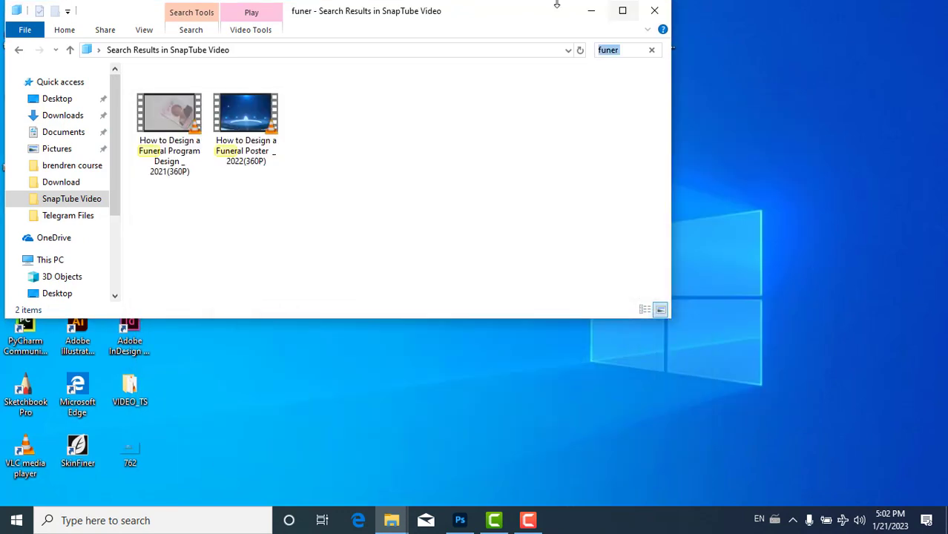
click(594, 16)
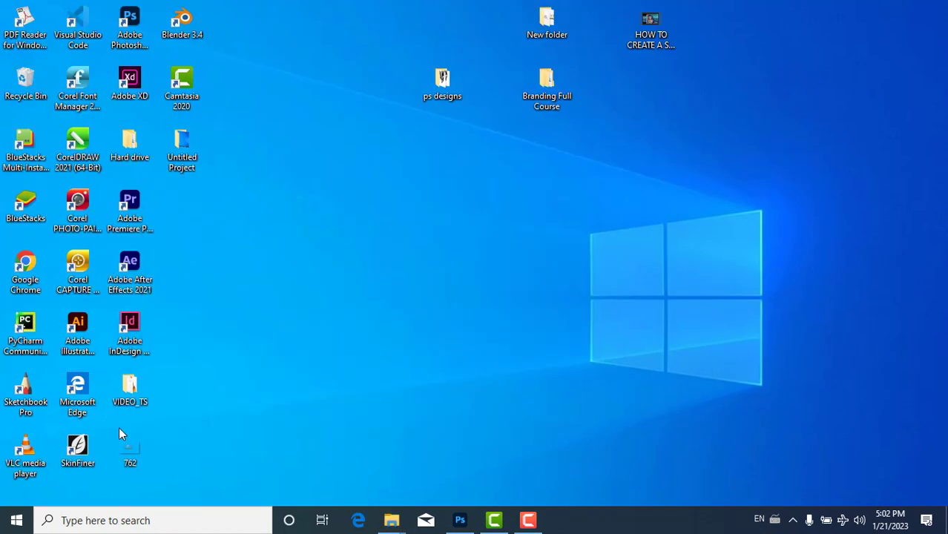
drag(128, 449, 290, 150)
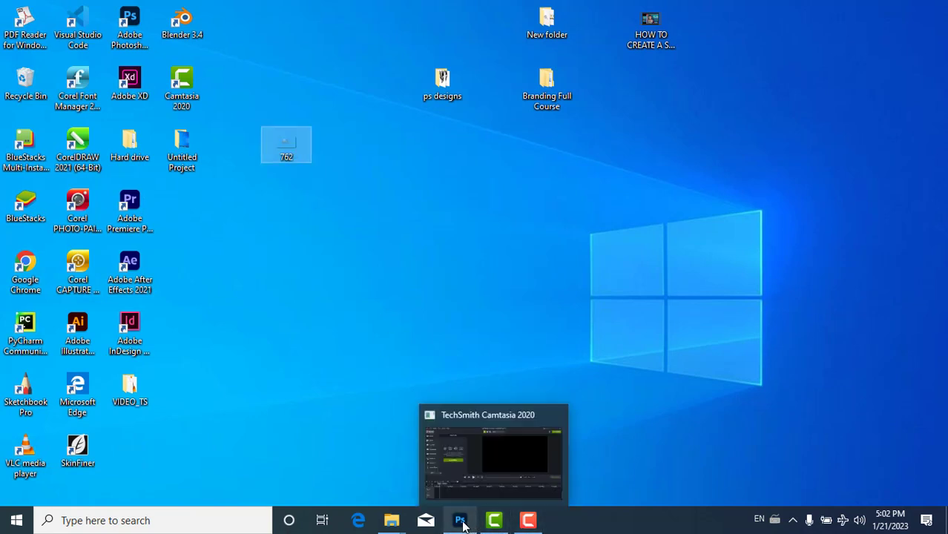
mouse_move(460, 526)
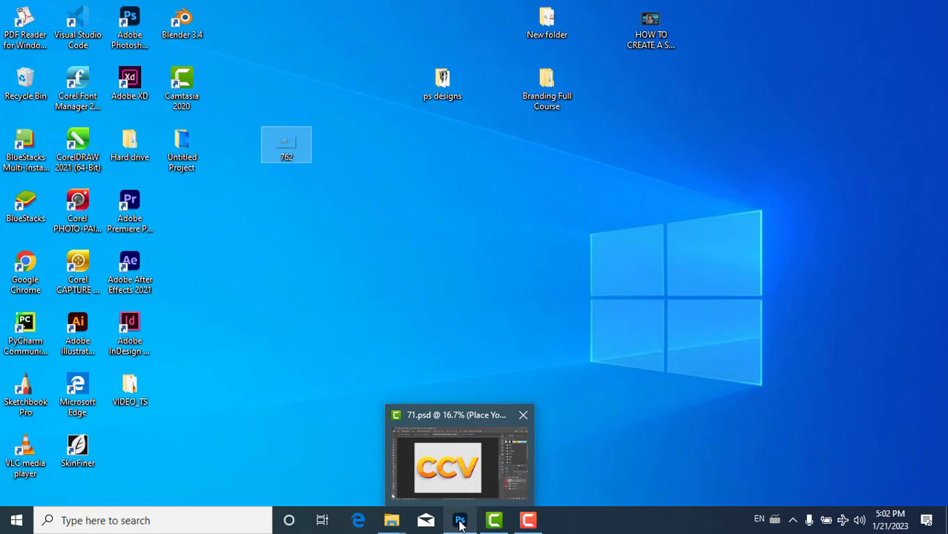
click(488, 491)
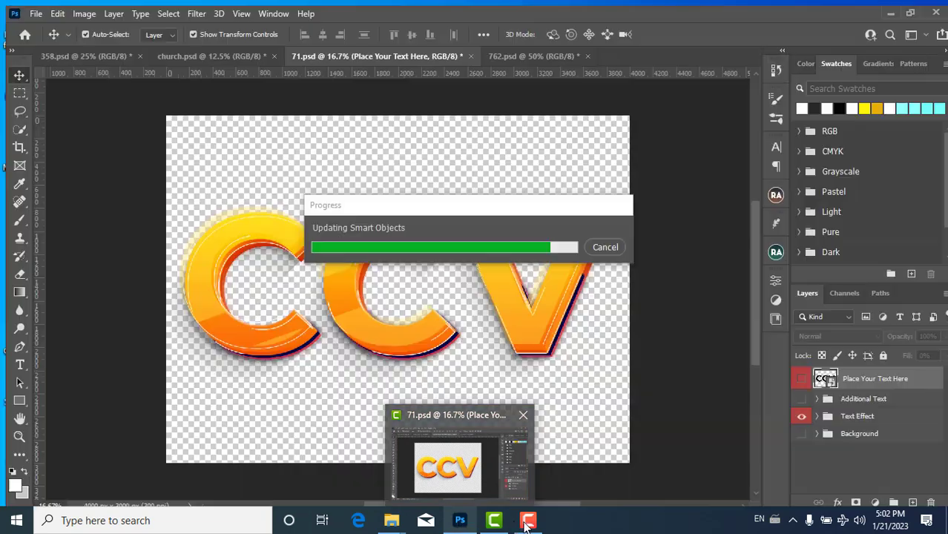
click(528, 521)
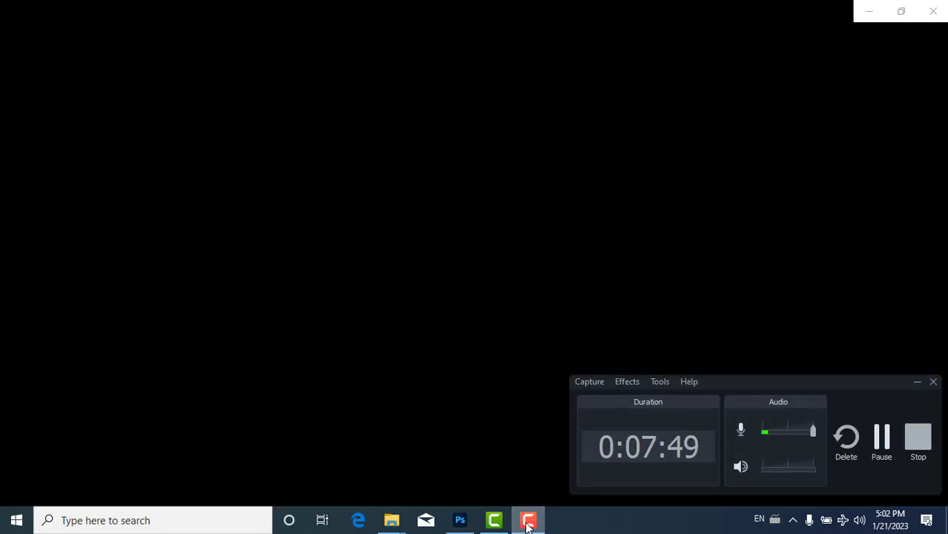
click(882, 443)
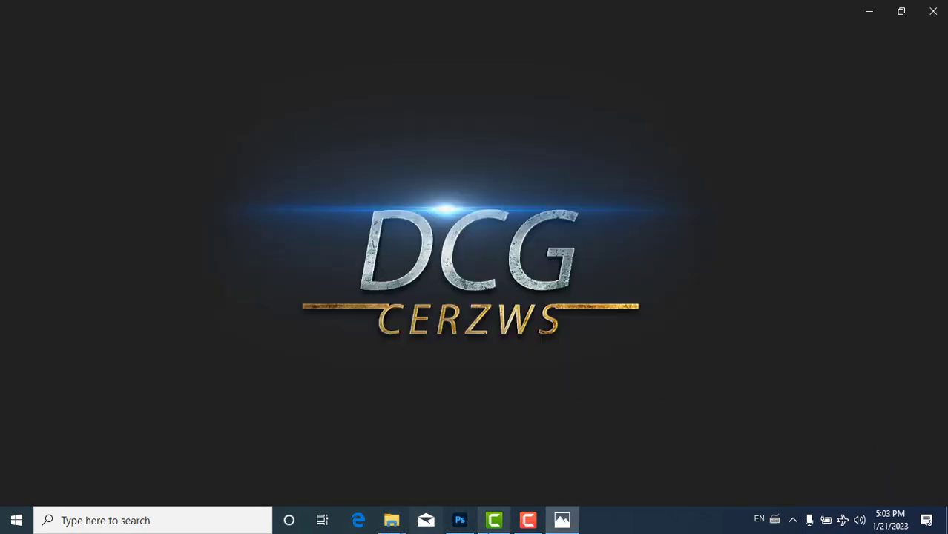
Switch back to Photoshop, select all visible CCV text effect layers in 71.psd, and copy them into the church.psd flyer
click(461, 521)
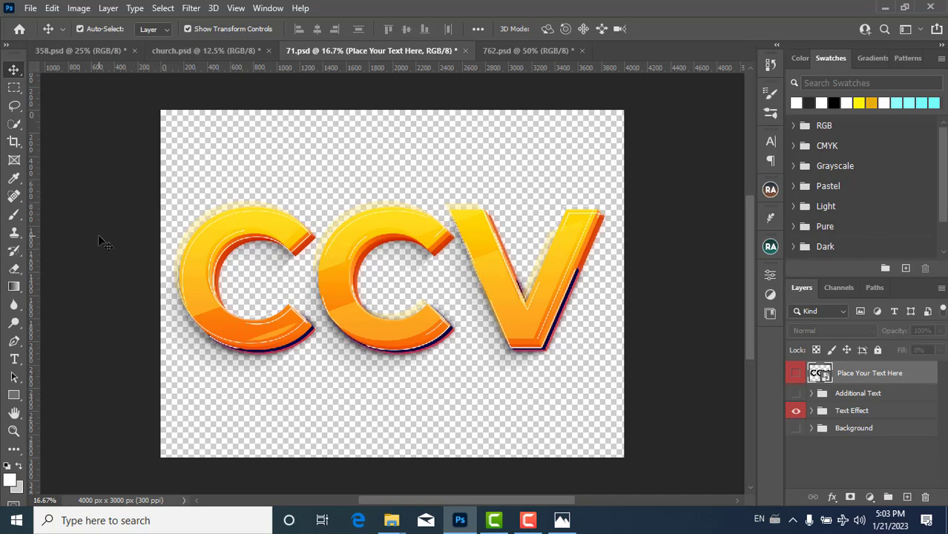
drag(166, 149, 613, 421)
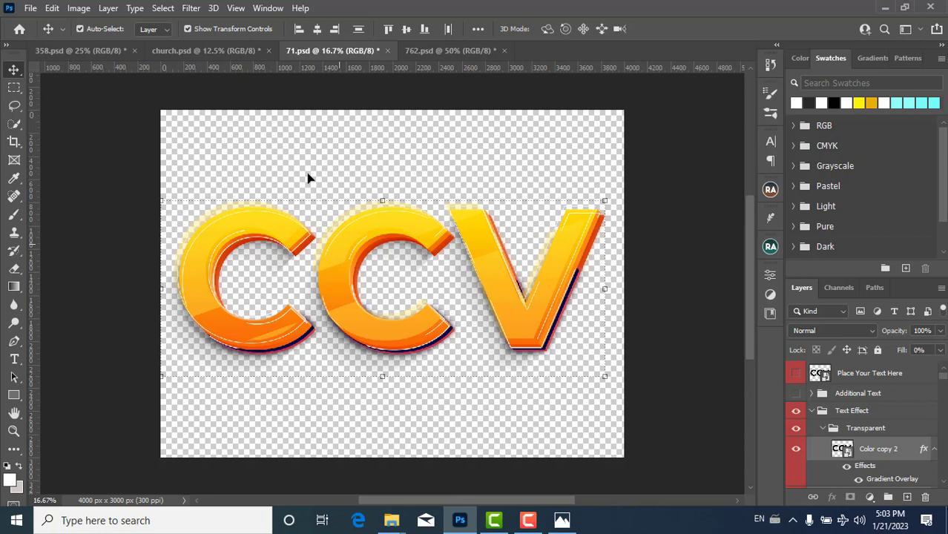
drag(236, 53, 335, 213)
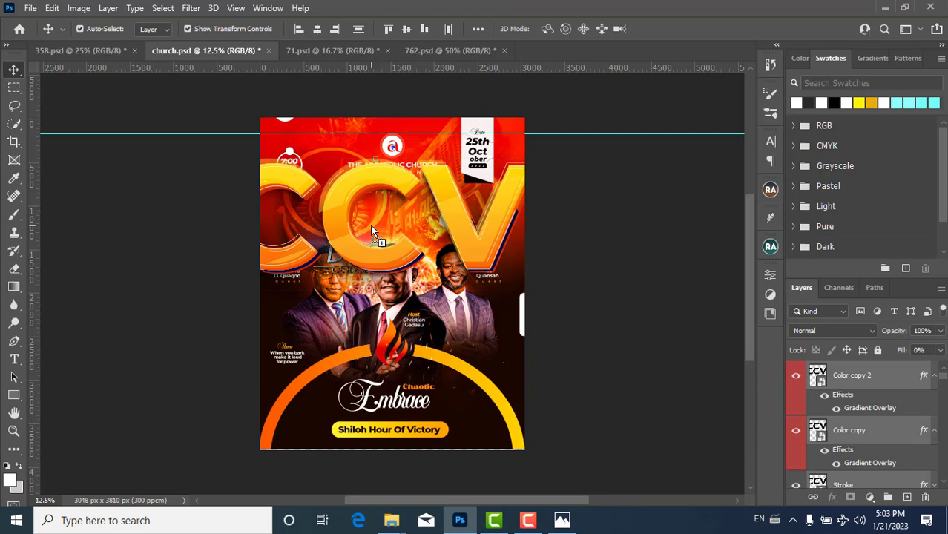
click(528, 521)
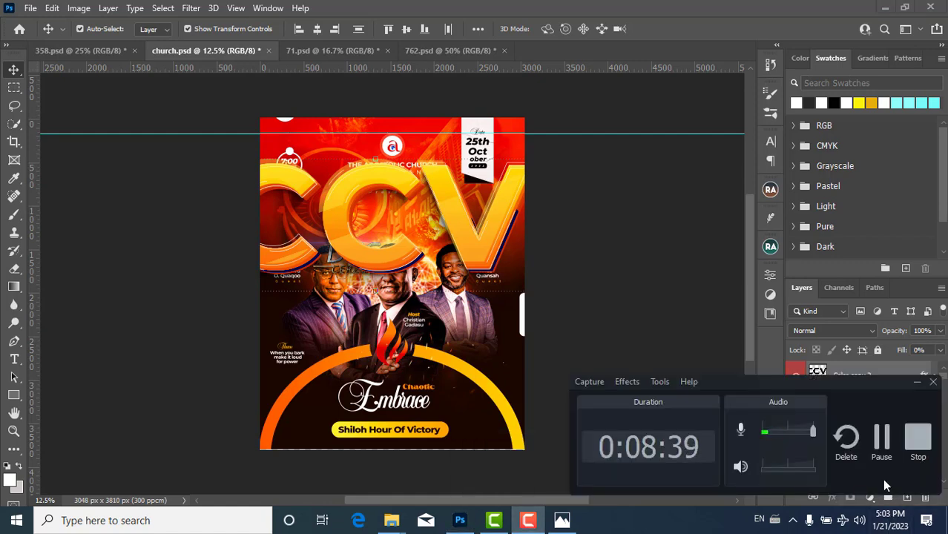